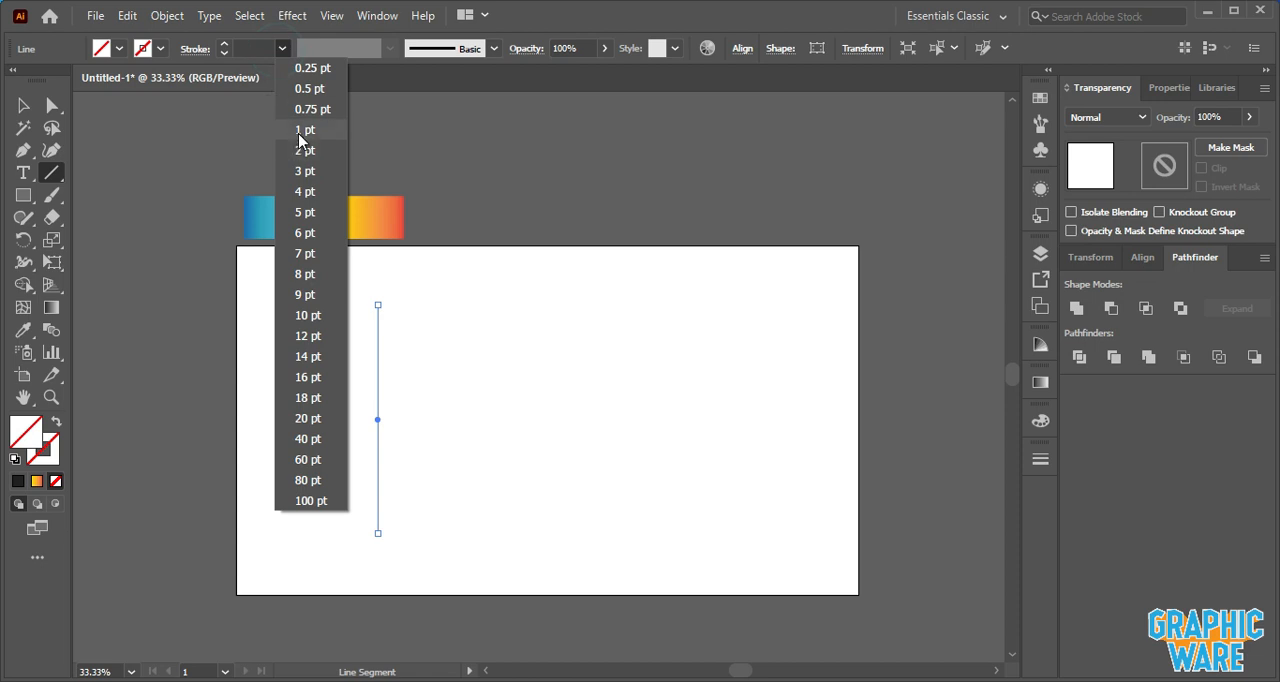
- Duplicate the vertical 1 pt line repeatedly to form a row of evenly spaced parallel vertical lines
left_click(26, 107)
left_click_drag(378, 420, 389, 420)
key("ctrl+d")
key("ctrl+d")
key("ctrl+d")
key("ctrl+d")
key("ctrl+d")
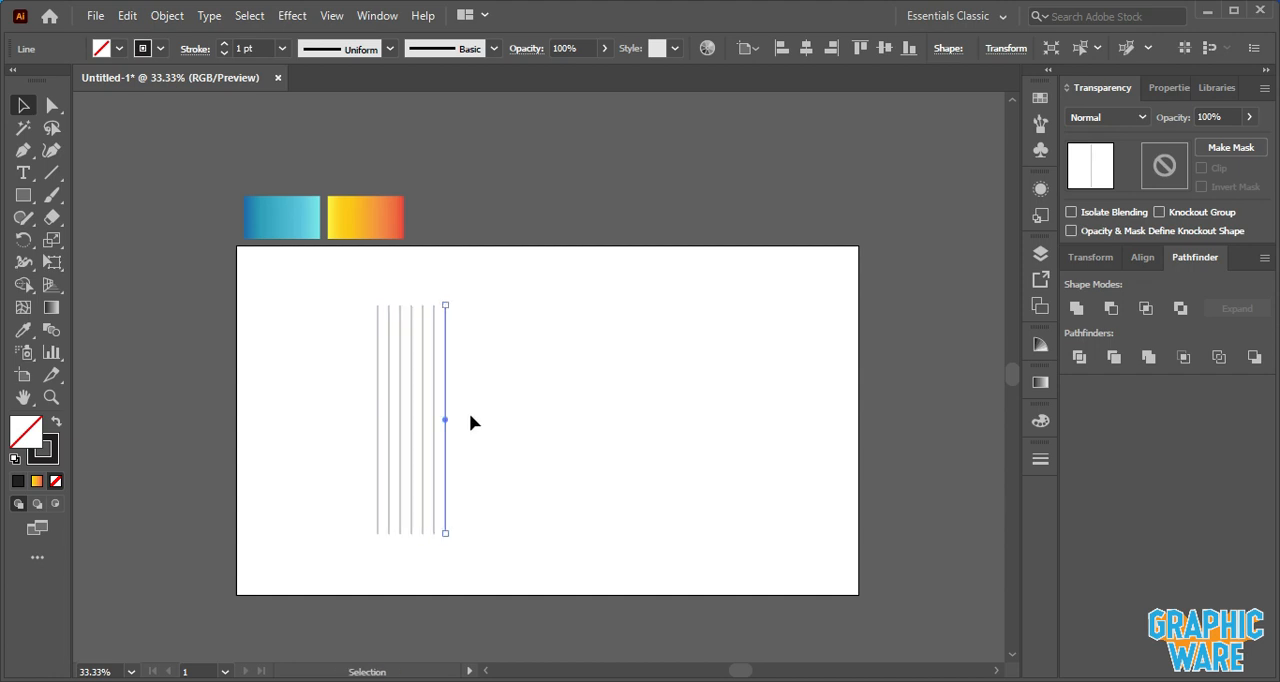
- Select all the vertical lines and reflect a copy of them across a 60° axis
left_click(474, 422)
left_click_drag(340, 303, 477, 448)
right_click(446, 404)
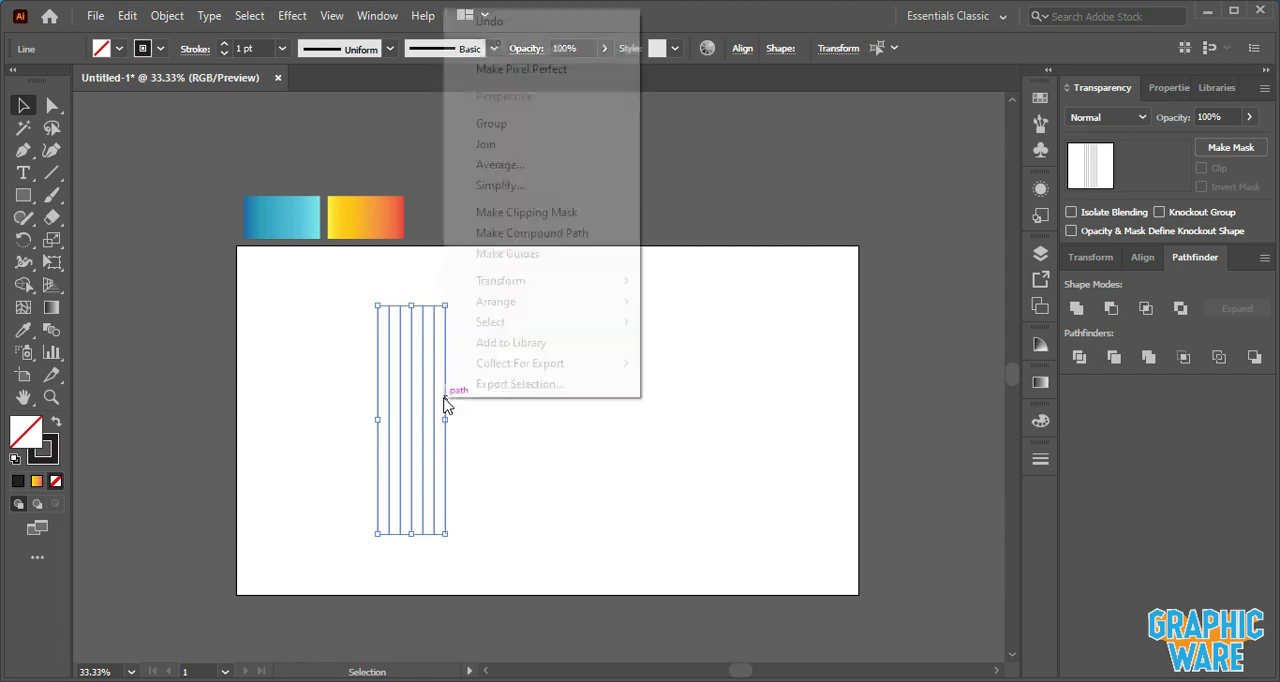
mouse_move(522, 284)
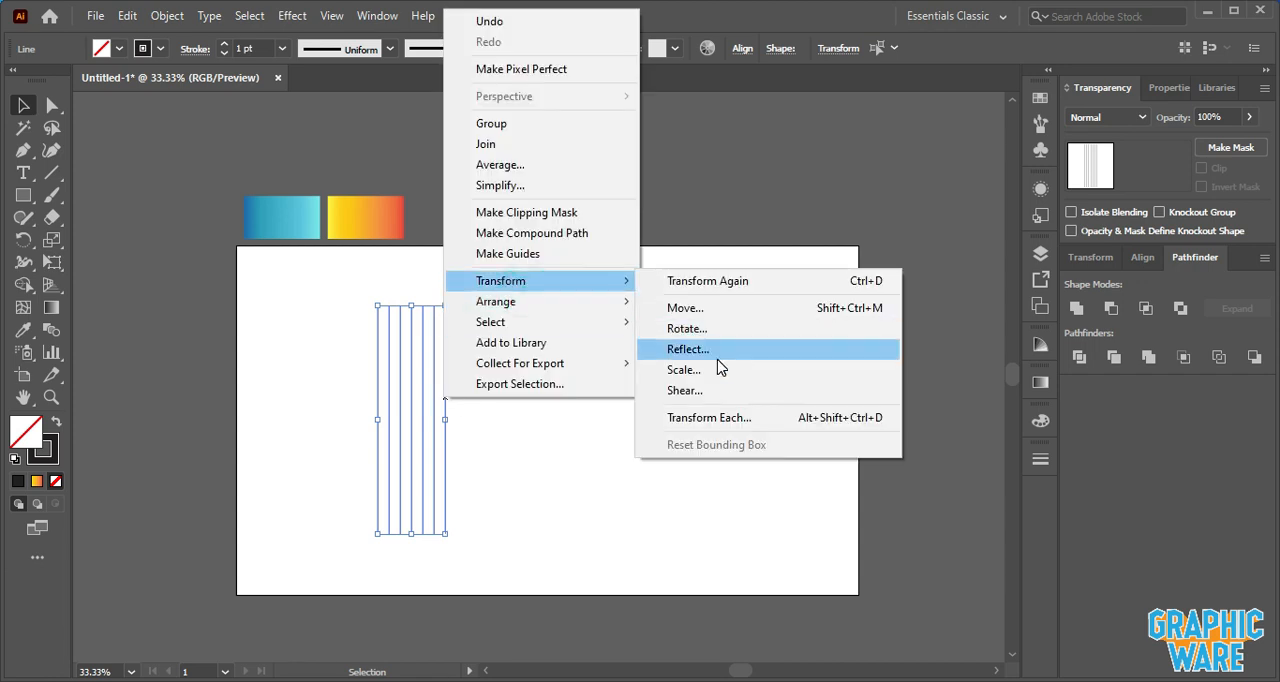
left_click(688, 349)
left_click(767, 483)
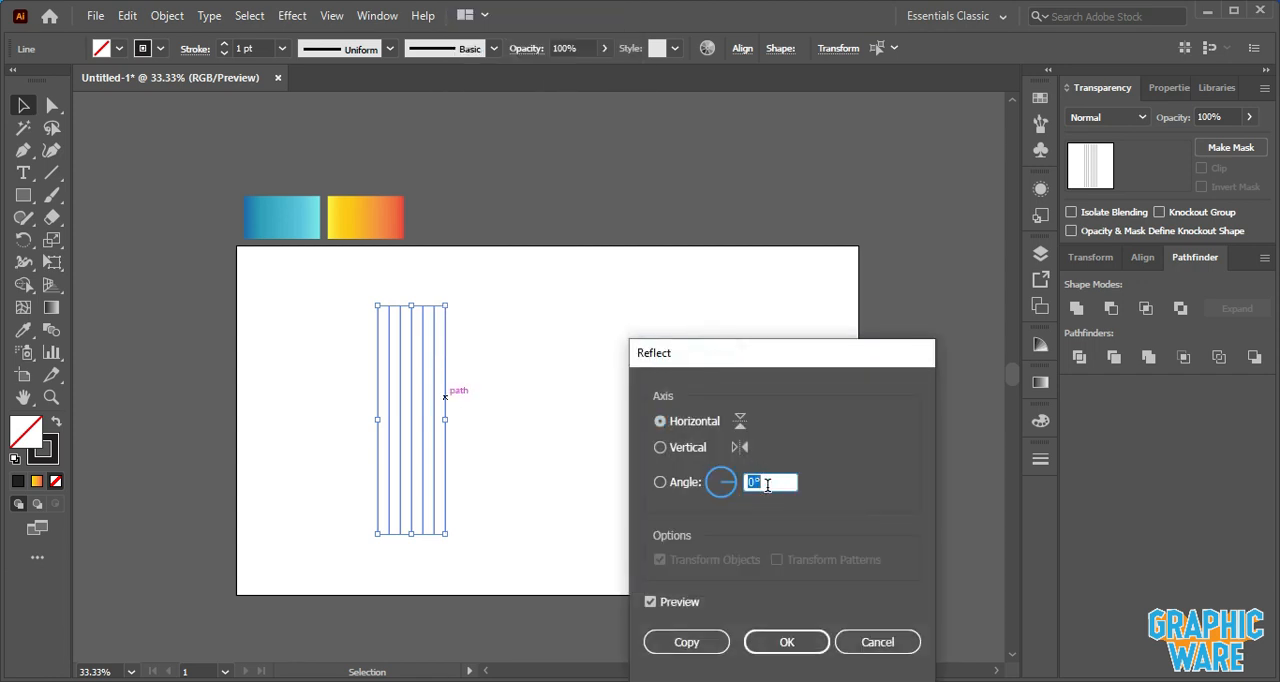
type("60")
key("Tab")
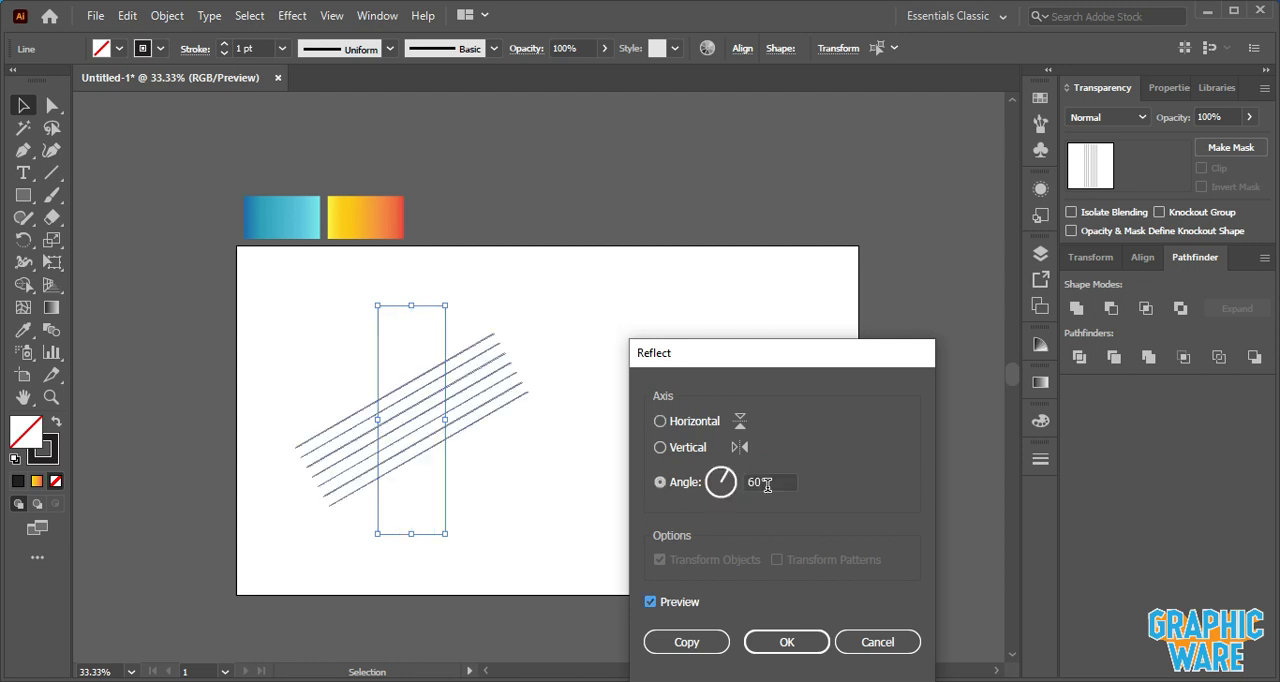
left_click(705, 645)
- Reflect a copy of the angled lines across the vertical axis to form a crossing grid
right_click(504, 392)
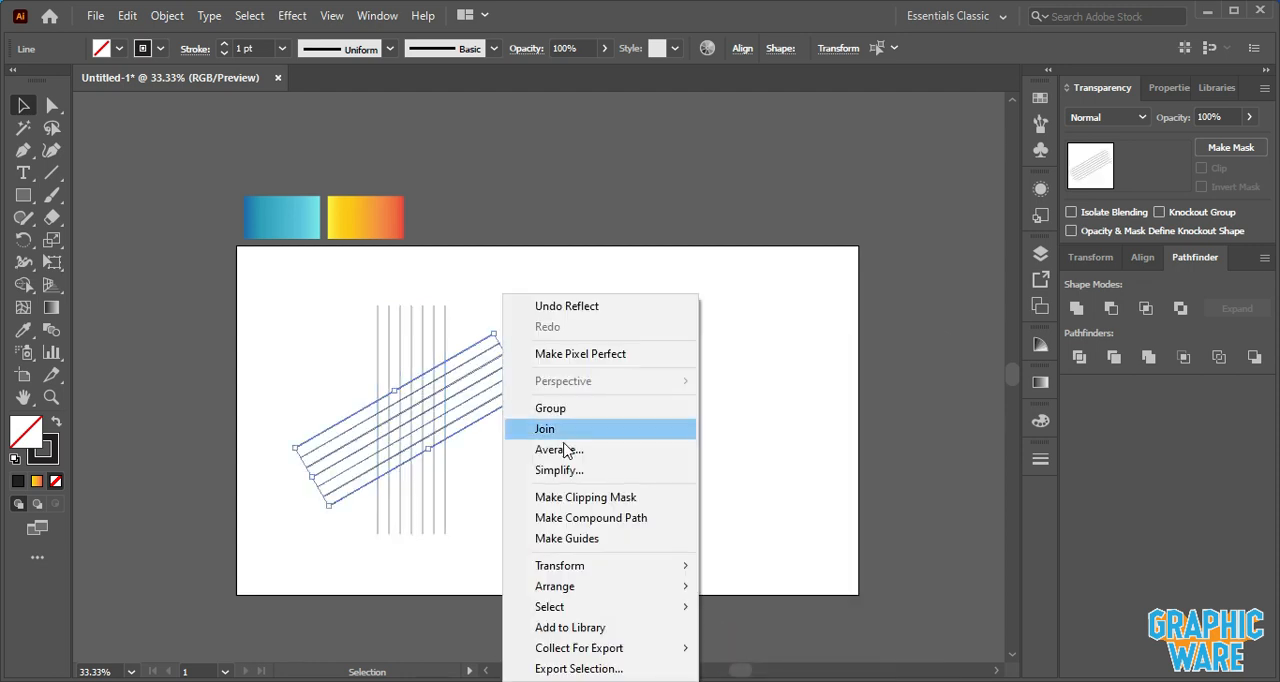
mouse_move(591, 566)
left_click(785, 484)
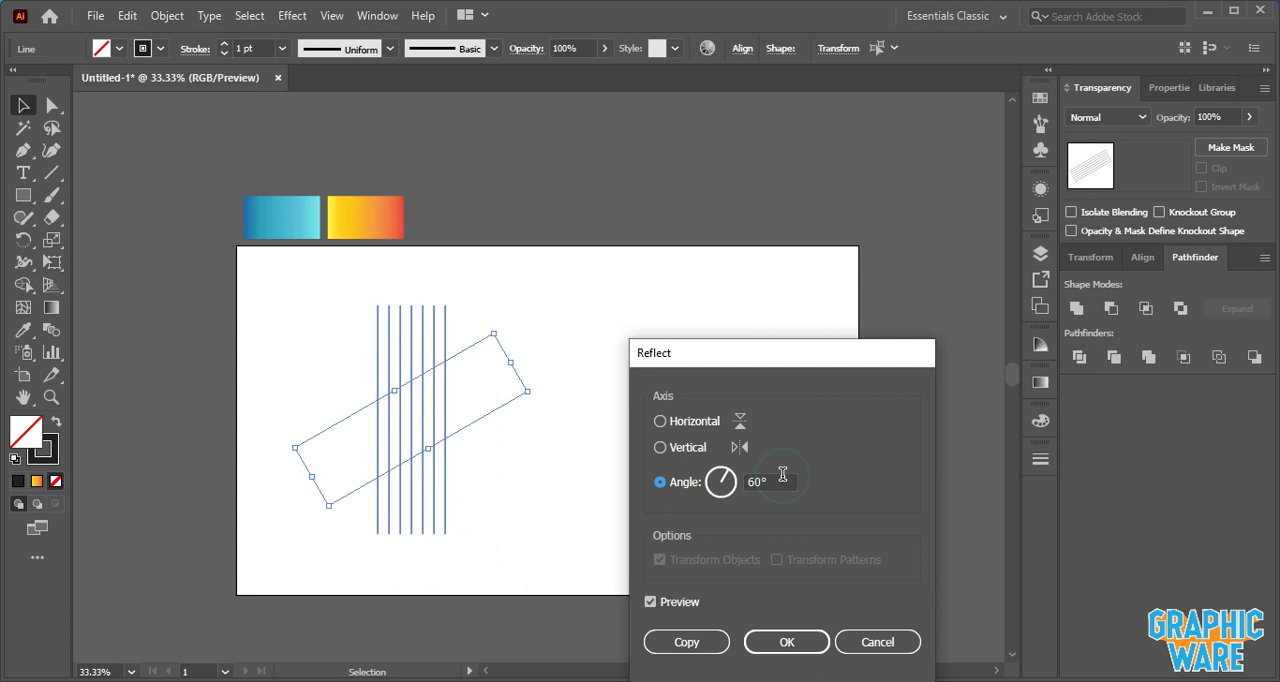
left_click(665, 448)
left_click(687, 645)
- Select the whole line grid, switch to the Shape Builder tool, and set the stroke to none
left_click(637, 491)
left_click_drag(298, 310, 528, 534)
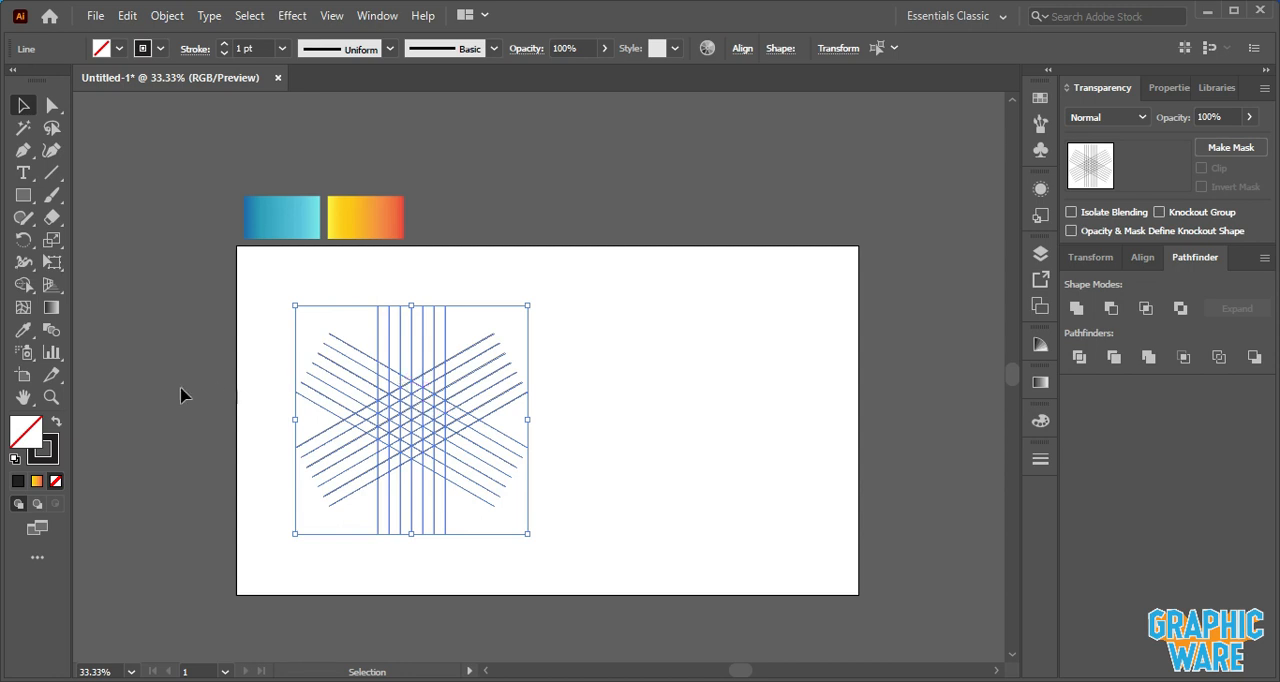
left_click(23, 284)
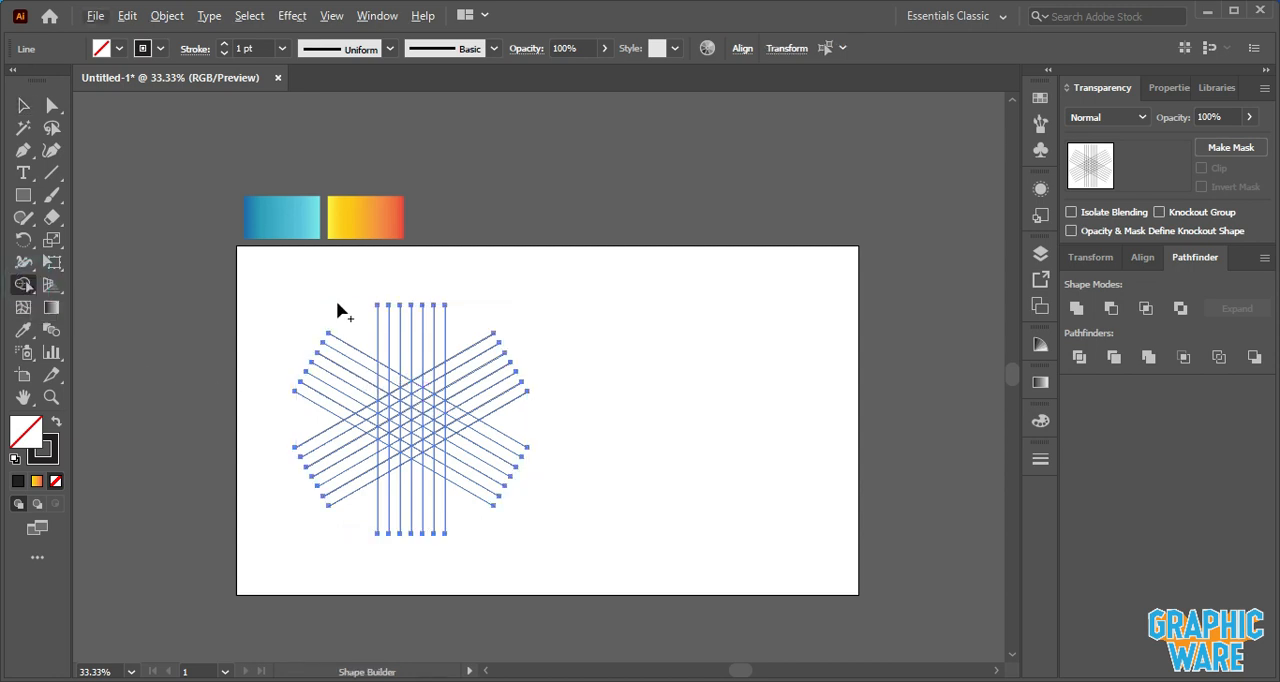
left_click(160, 48)
left_click(10, 82)
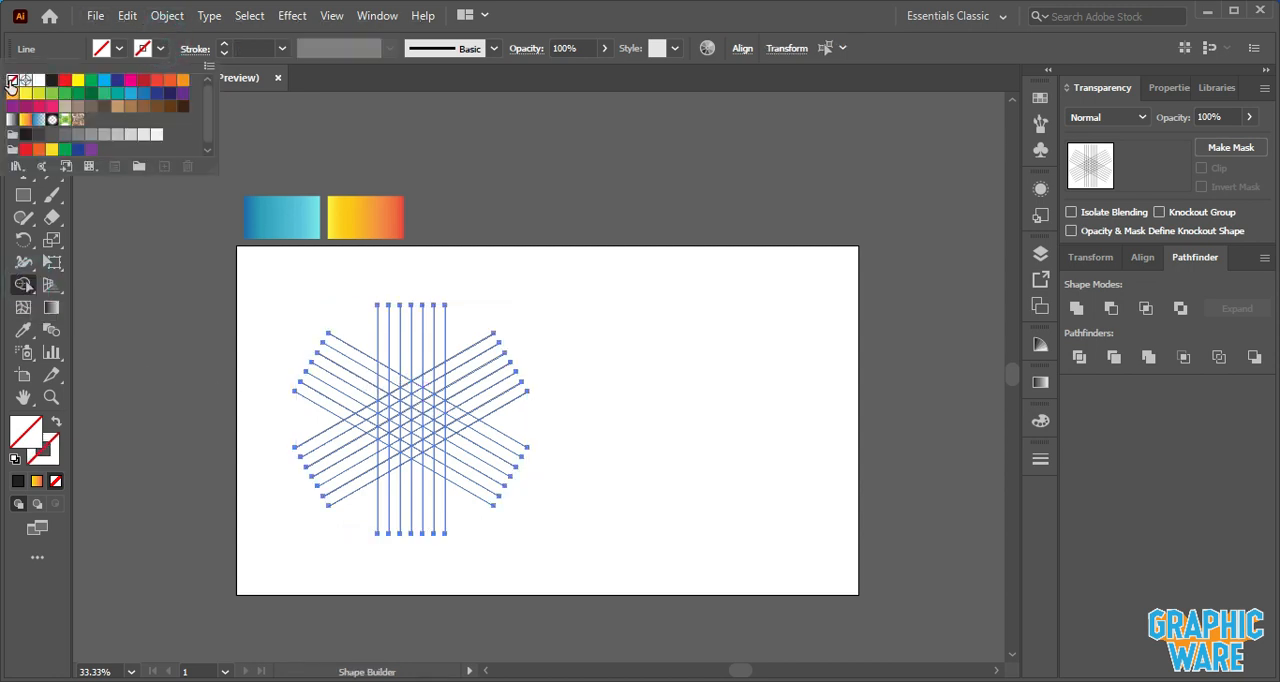
- Set the fill colour to black
left_click(119, 48)
left_click(119, 48)
left_click(52, 80)
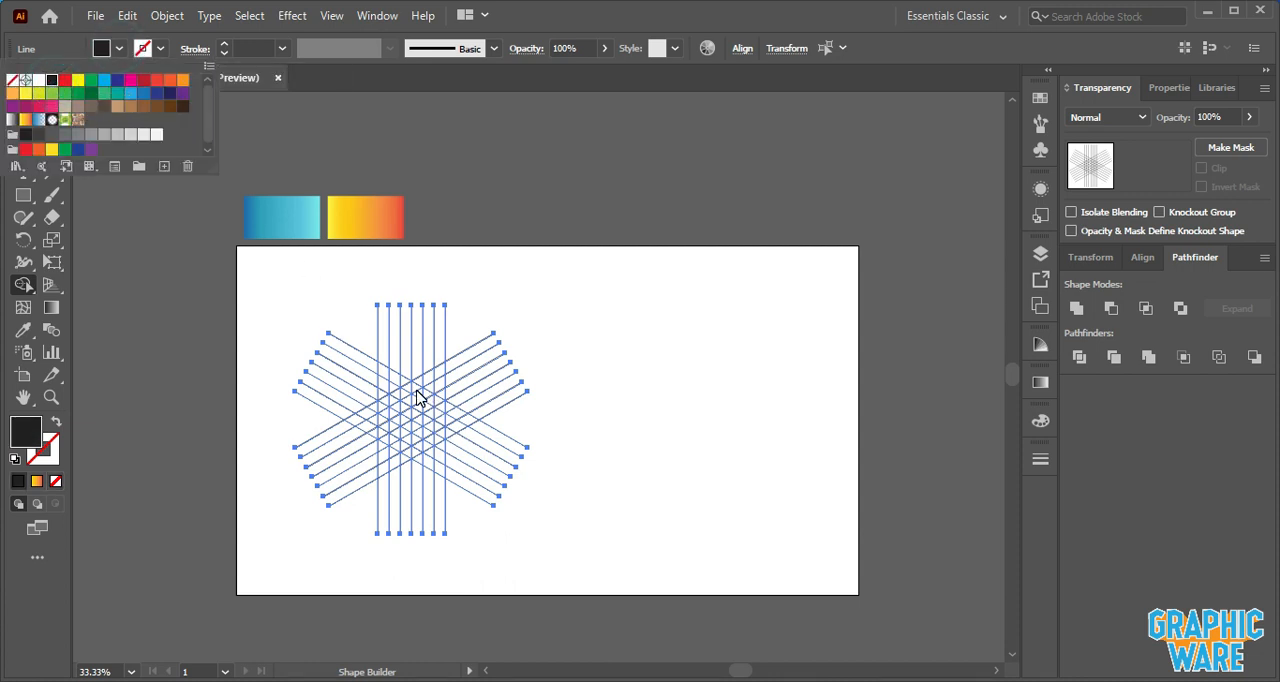
- Merge grid cells with Shape Builder into a black chevron and a long diagonal bar below it
left_click(343, 293)
scroll(405, 387, "up", 2)
scroll(412, 348, "down", 1)
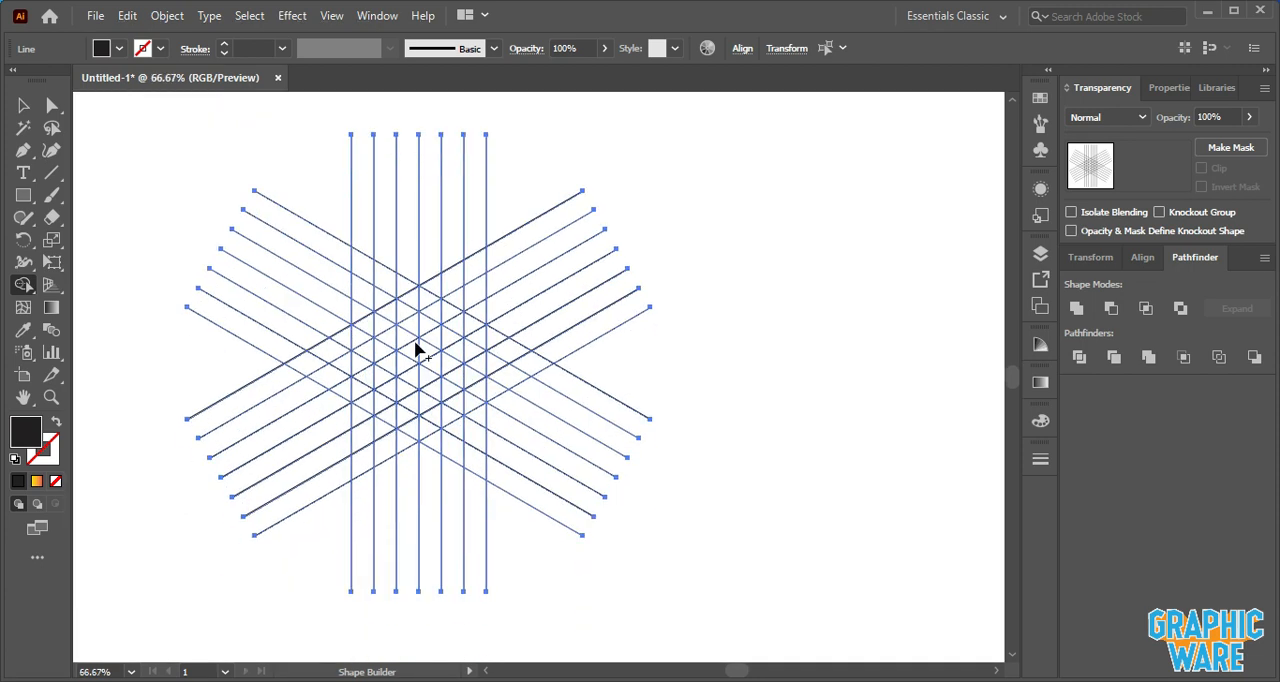
left_click_drag(414, 298, 472, 336)
scroll(425, 300, "up", 2)
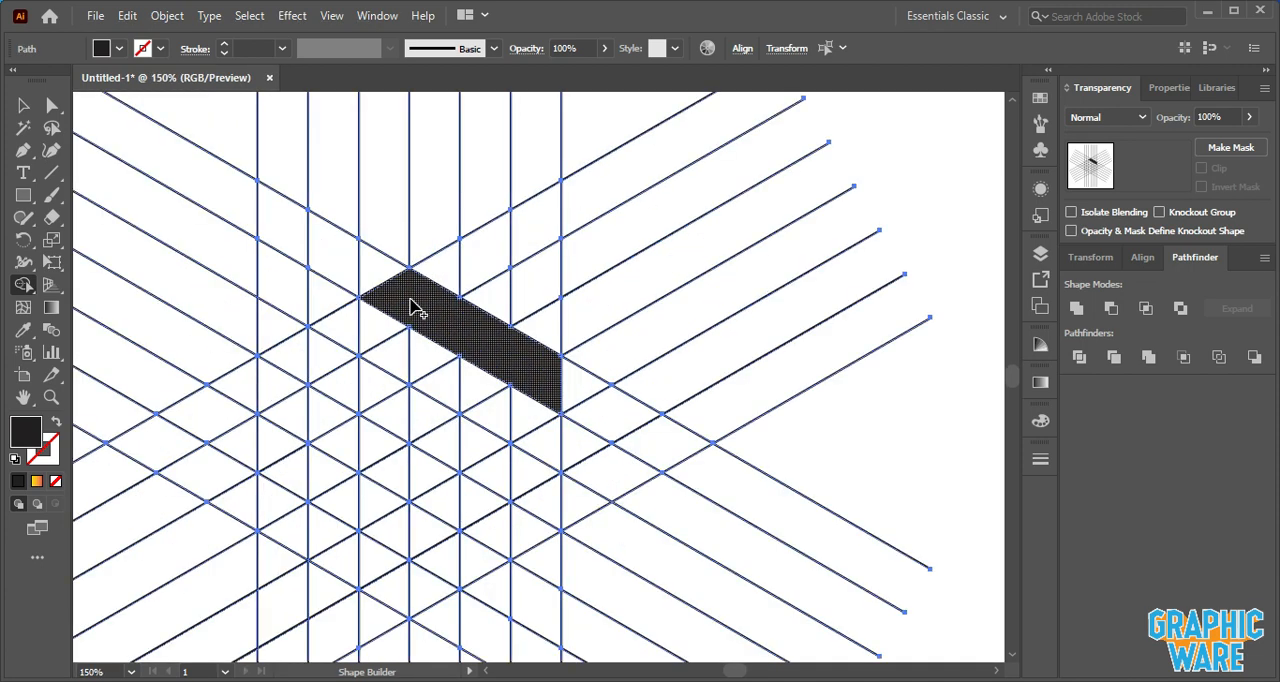
mouse_move(378, 320)
left_mouse_down()
mouse_move(345, 331)
mouse_move(394, 417)
mouse_move(523, 494)
mouse_move(517, 466)
left_mouse_up()
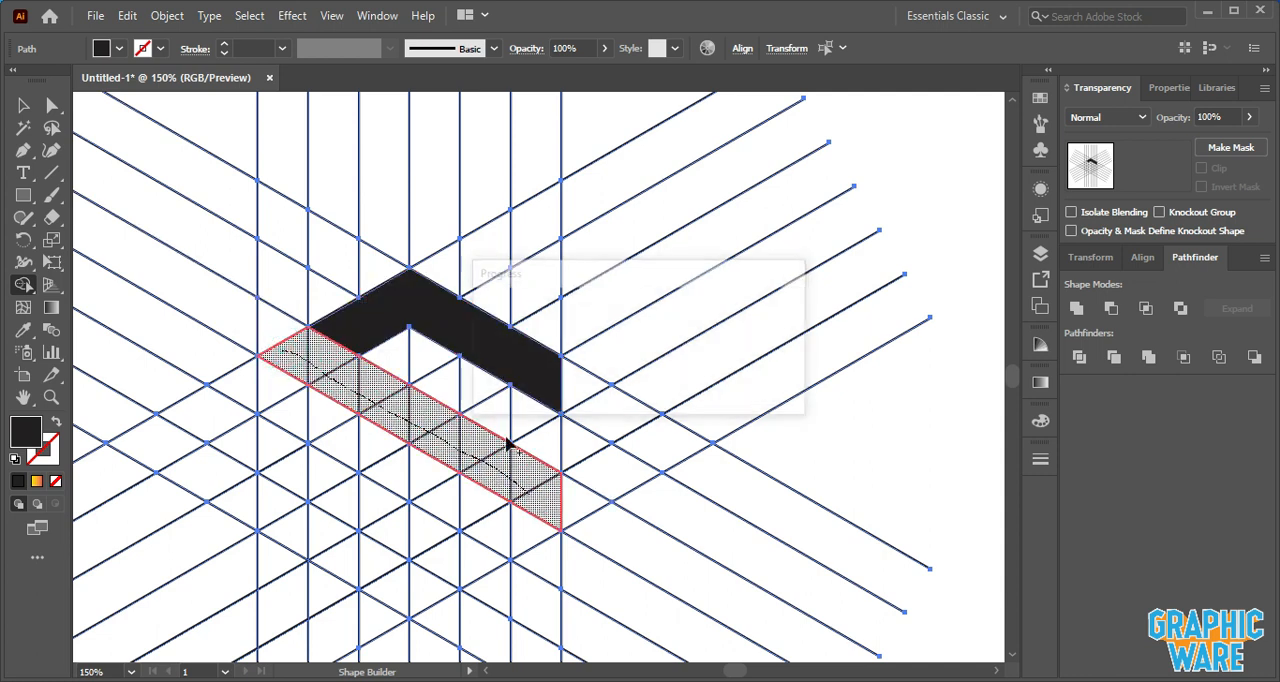
- Move the built shapes to the right, away from the line grid
scroll(517, 466, "down", 2)
left_click(23, 105)
left_click(157, 134)
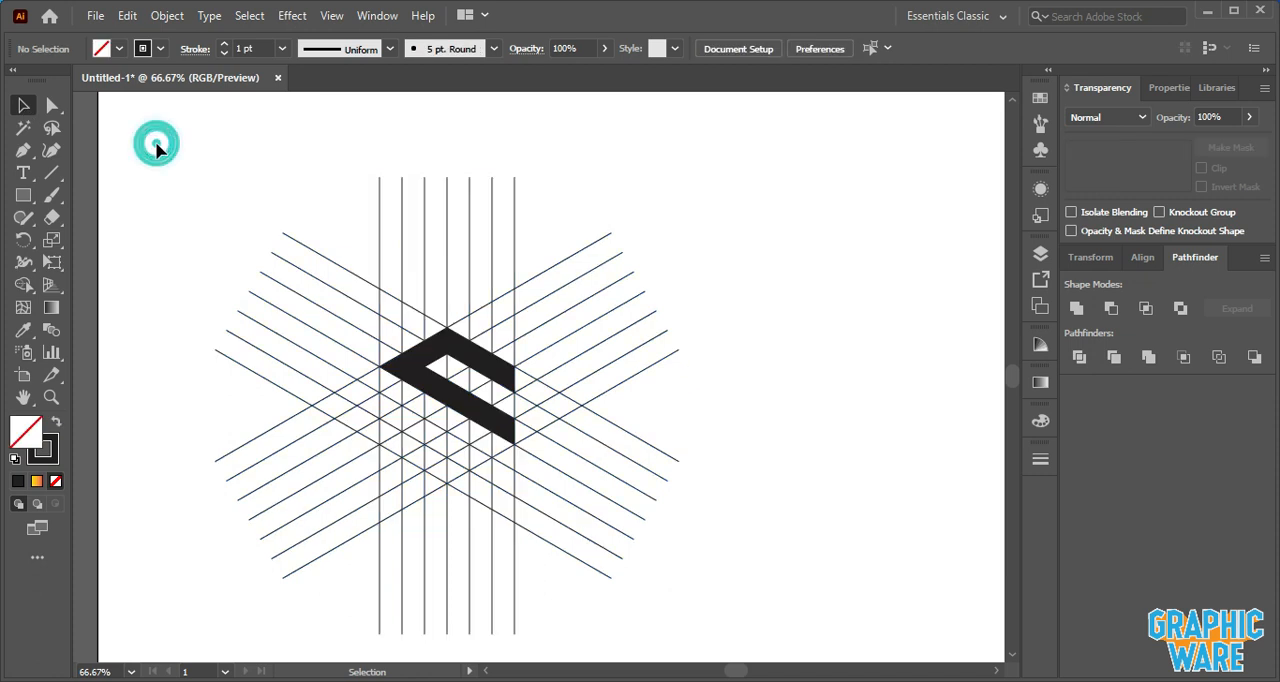
left_click(52, 105)
left_click(447, 340)
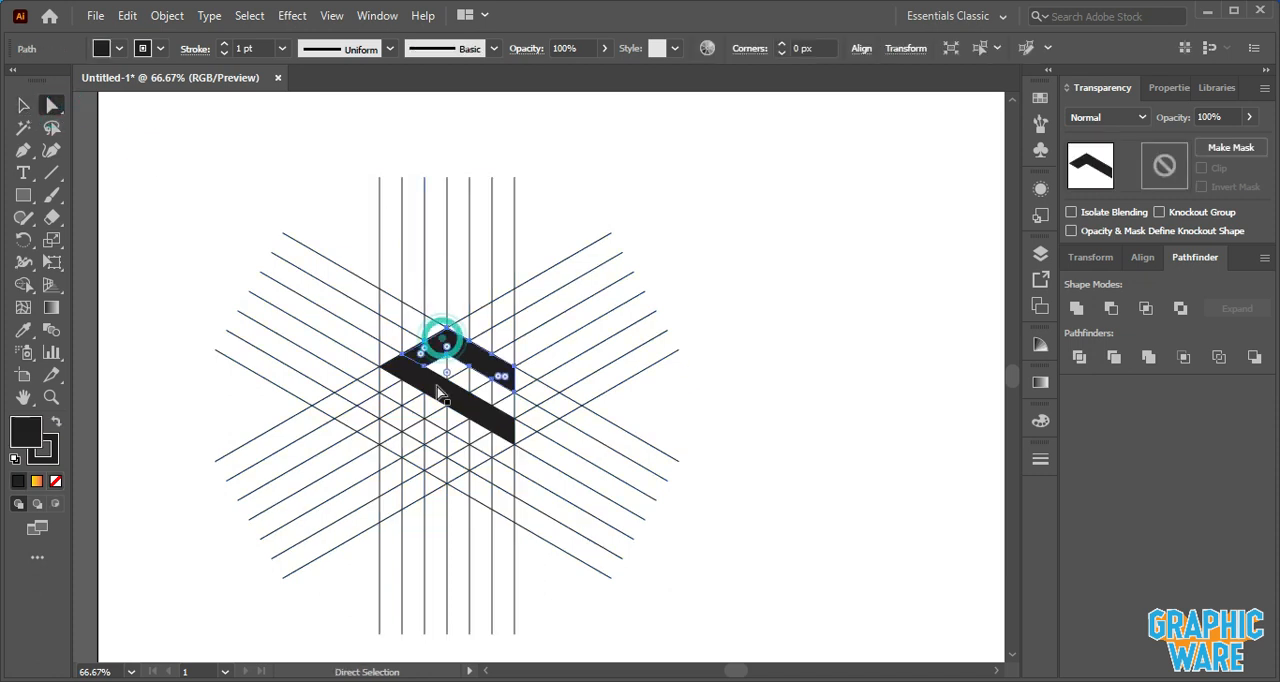
left_click_drag(437, 397, 851, 290)
left_click(806, 335)
- Select and delete all the remaining construction lines
left_click(23, 105)
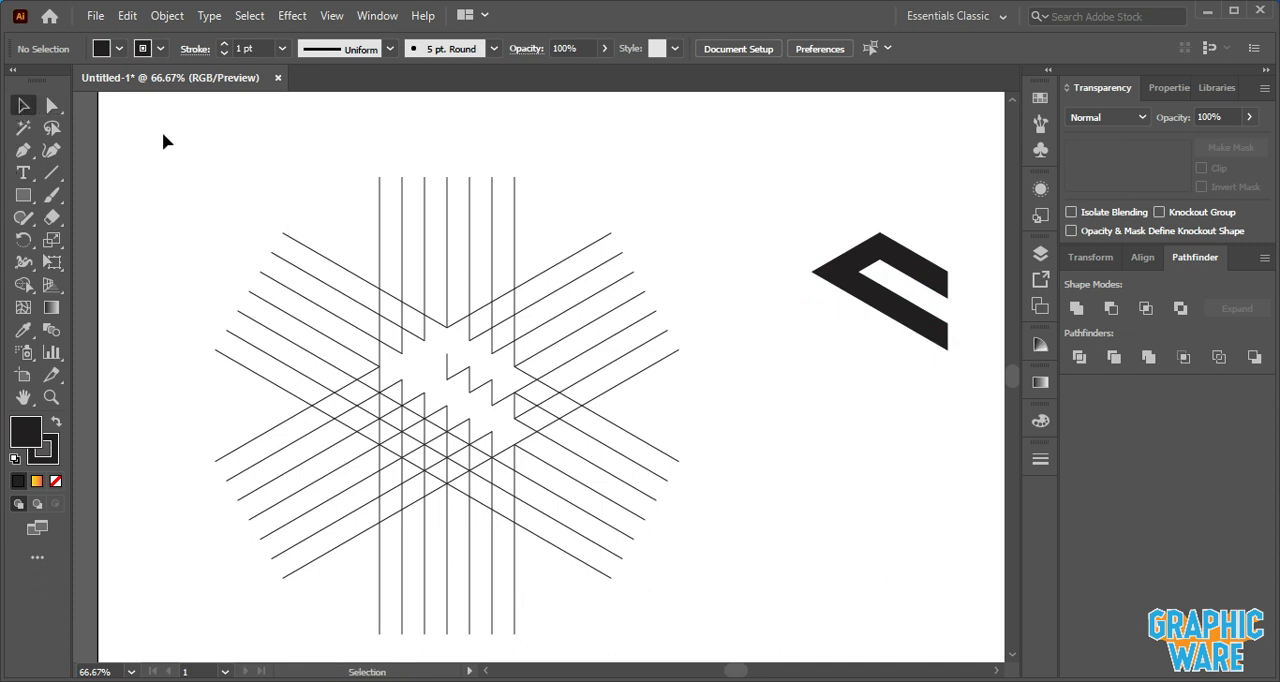
left_click_drag(146, 120, 750, 661)
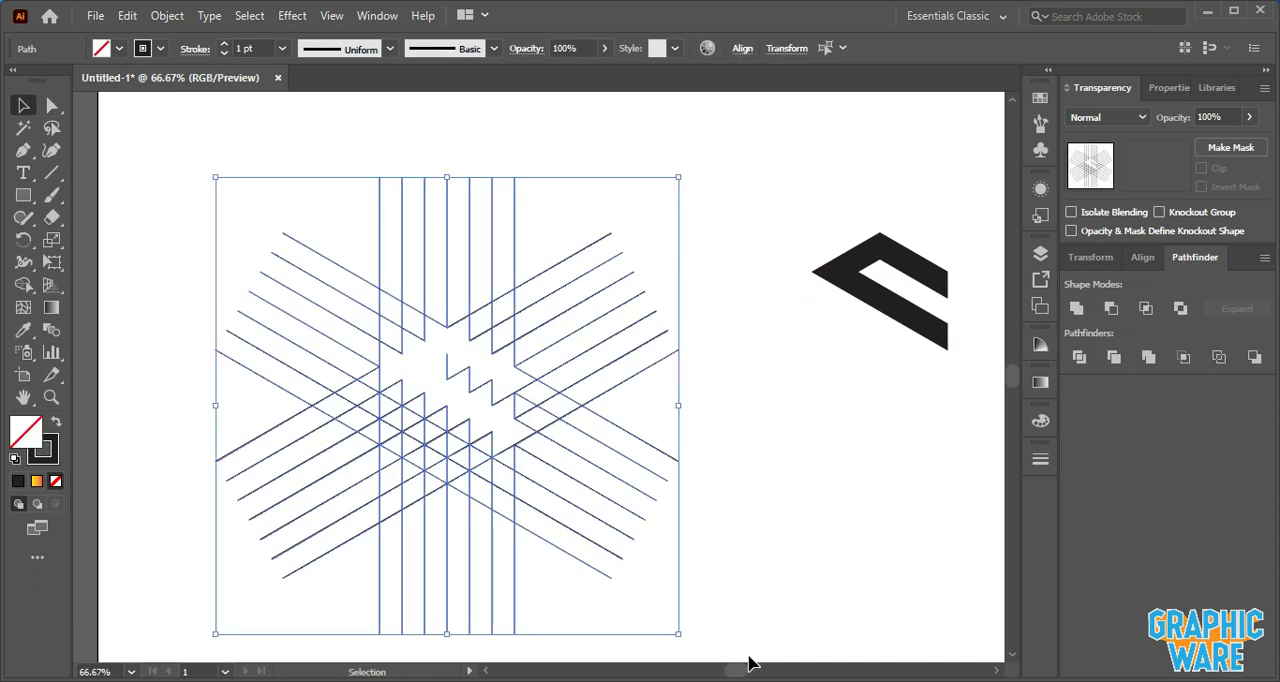
key("Delete")
- Move the logo shapes to the centre of the artboard and select them
left_click_drag(749, 194, 943, 434)
left_click_drag(918, 282, 643, 340)
left_click(774, 289)
left_click(588, 234)
left_click_drag(443, 223, 706, 474)
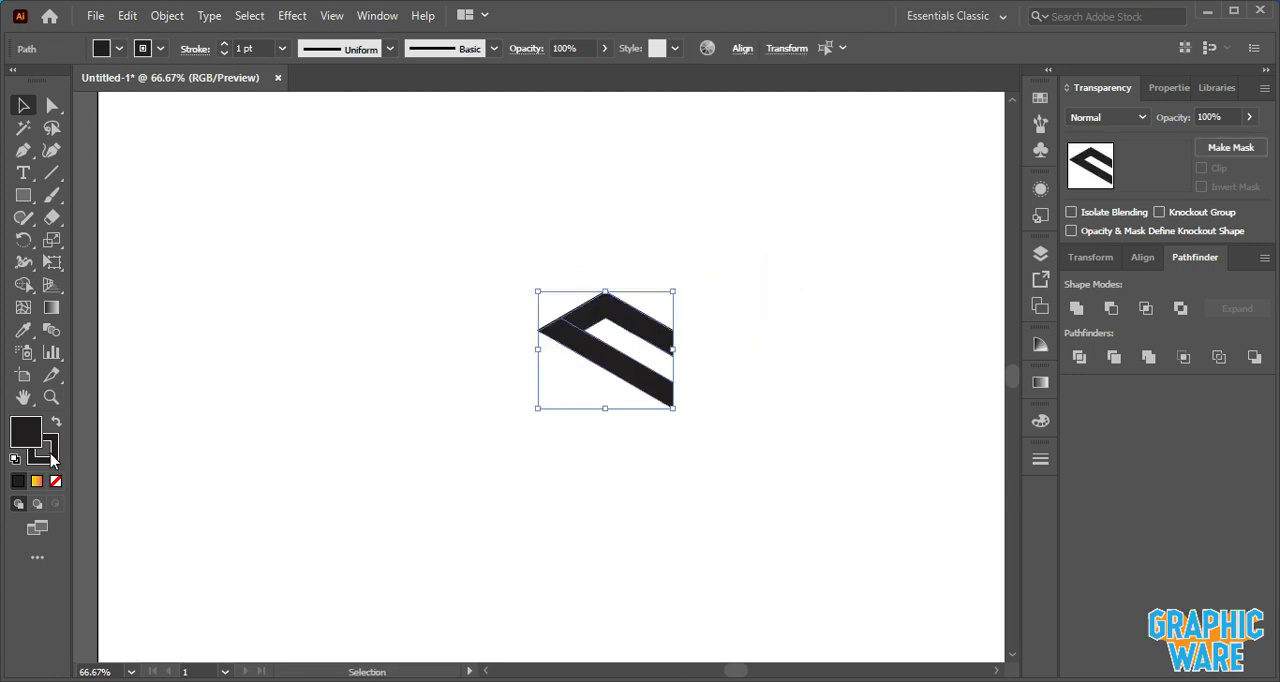
- Remove the stroke from the selected logo shapes
double_click(46, 452)
left_click(1190, 393)
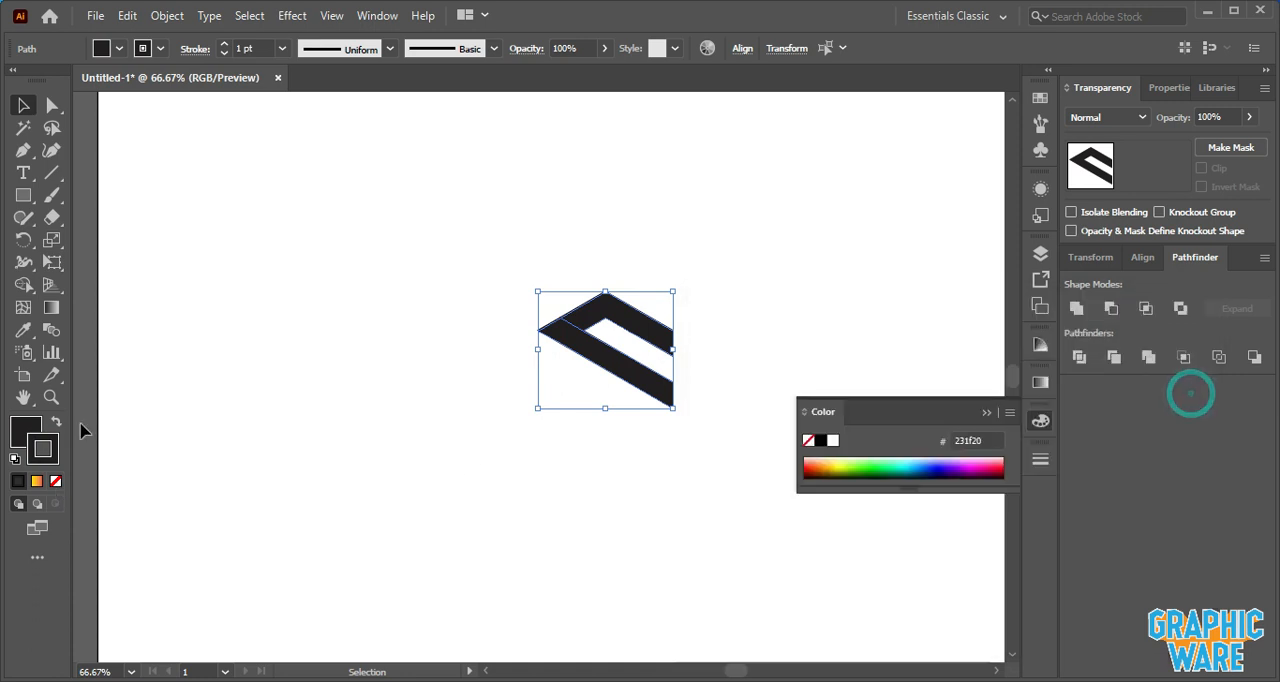
left_click(56, 480)
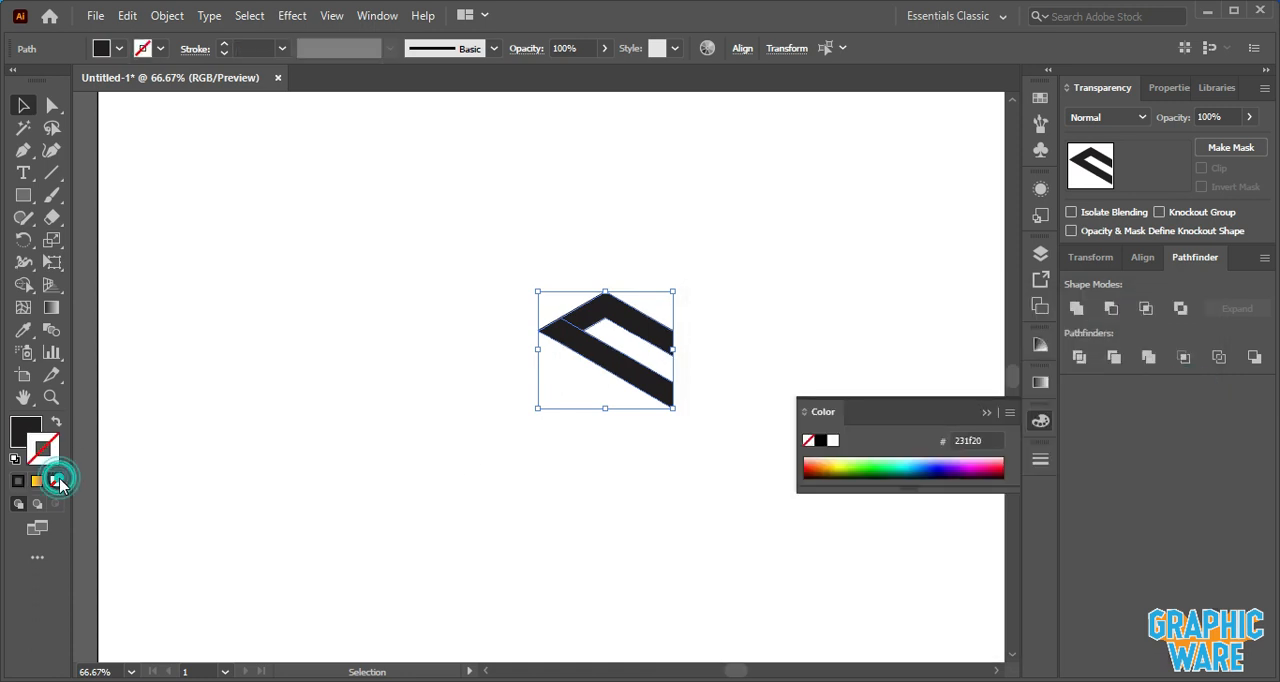
left_click(313, 391)
- Copy the upper chevron piece and paste the copy in place
left_click(587, 305)
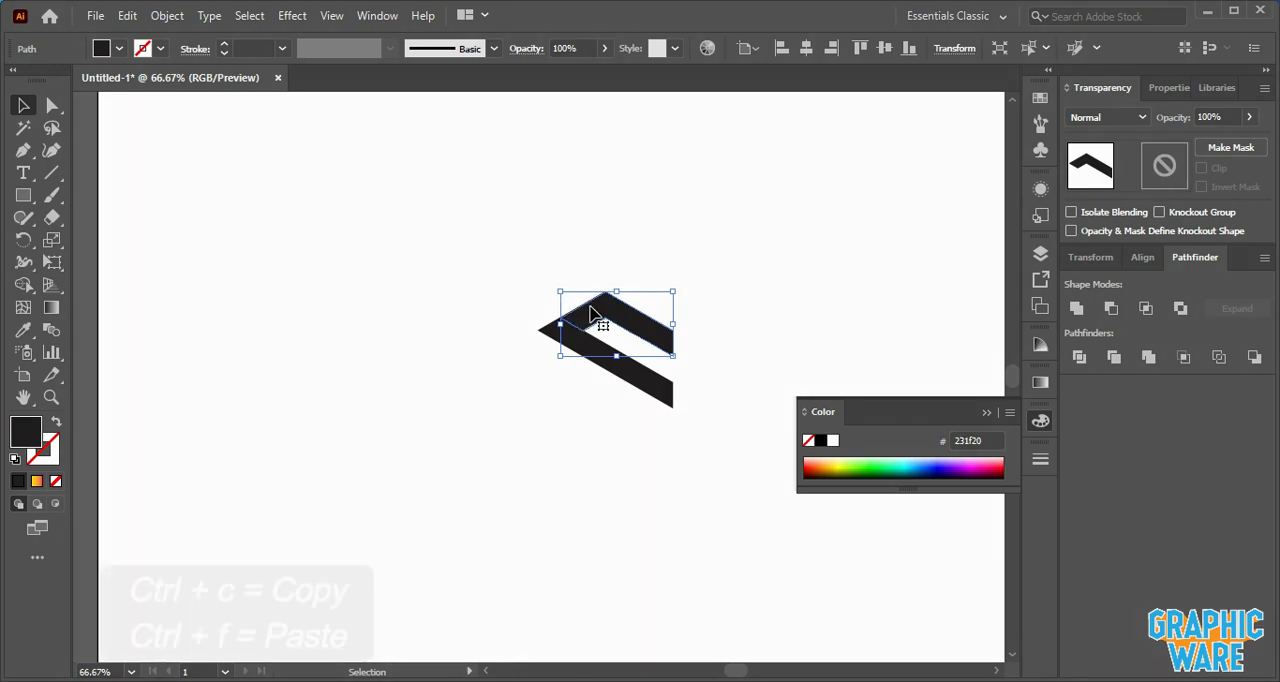
right_click(590, 313)
left_click(129, 22)
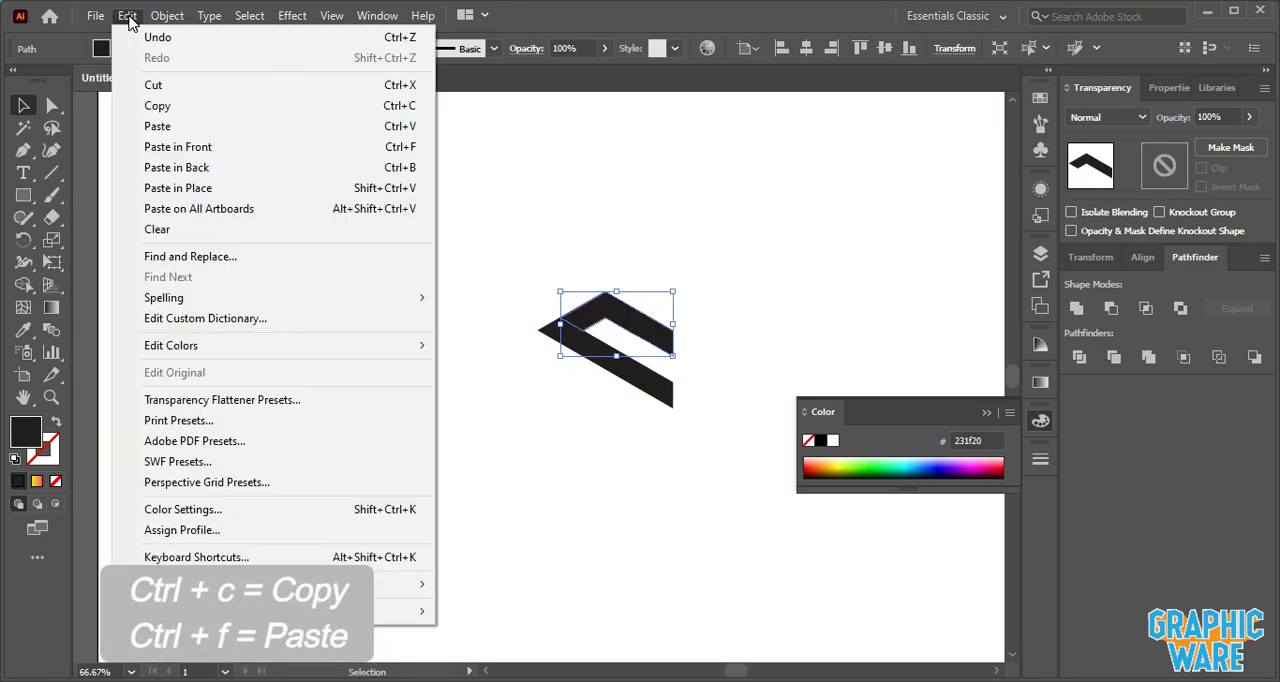
left_click(176, 108)
left_click(123, 20)
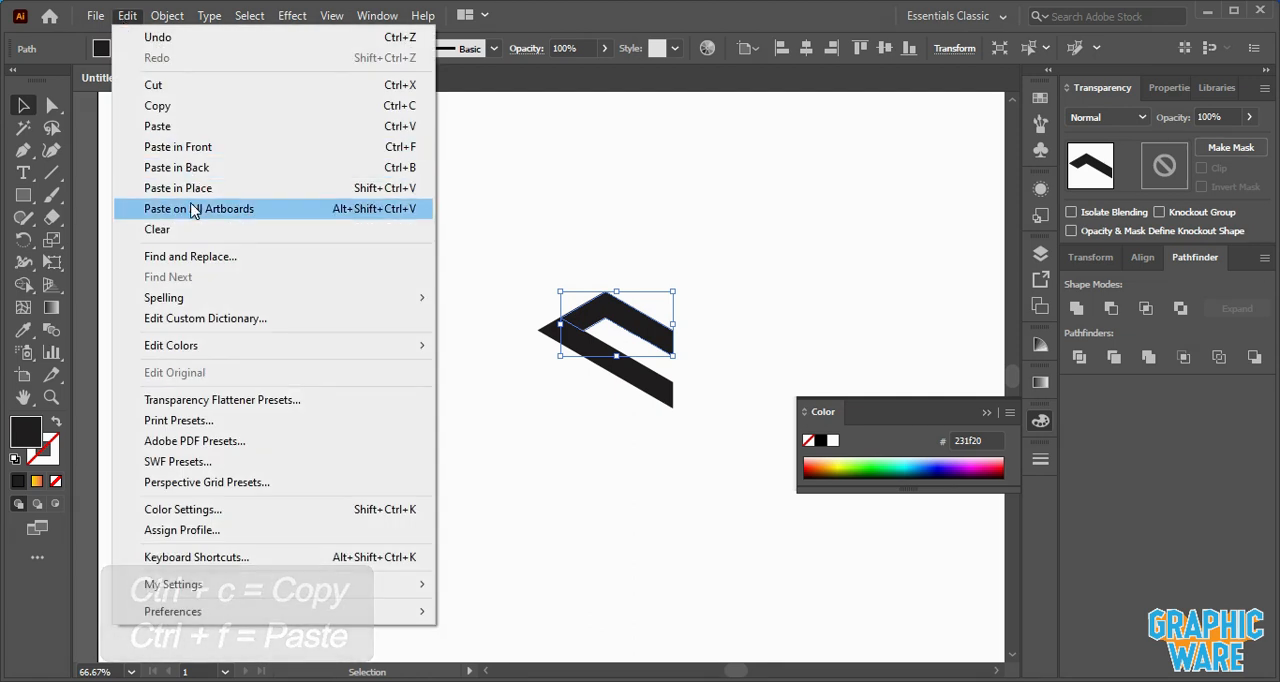
left_click(195, 189)
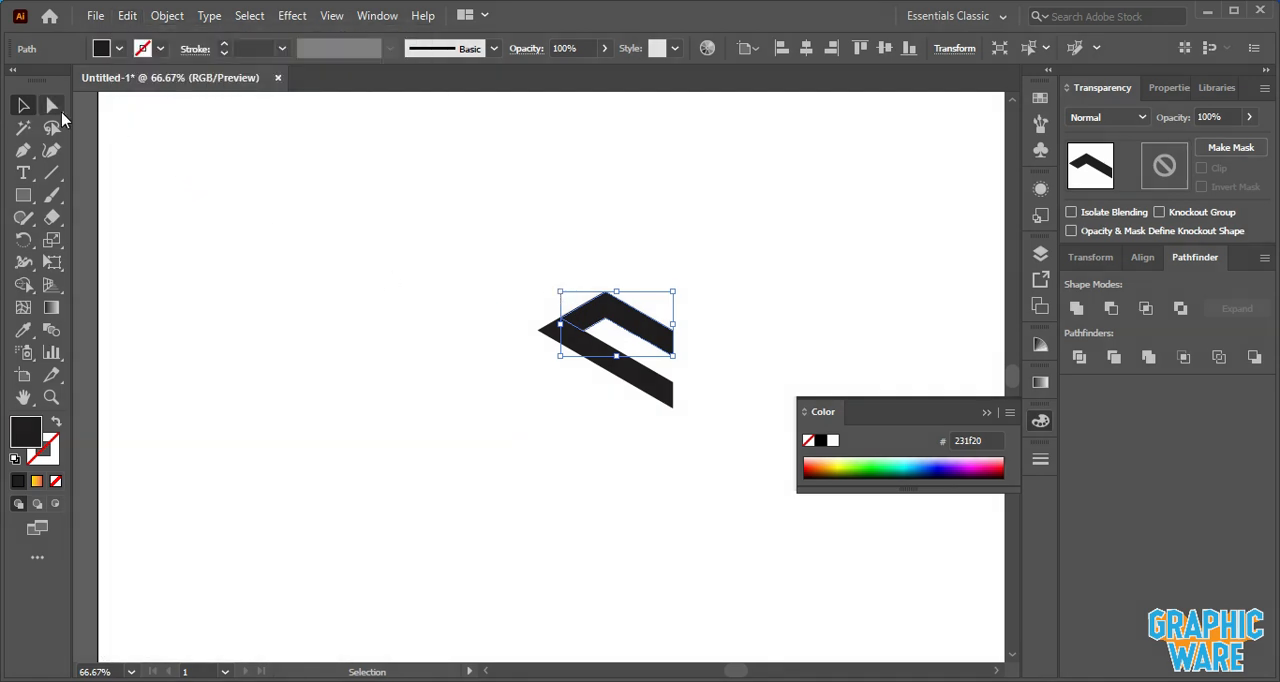
- Round the chevron's left corner to a radius of about 15 px with the corner widget
left_click(52, 105)
scroll(590, 323, "up", 3)
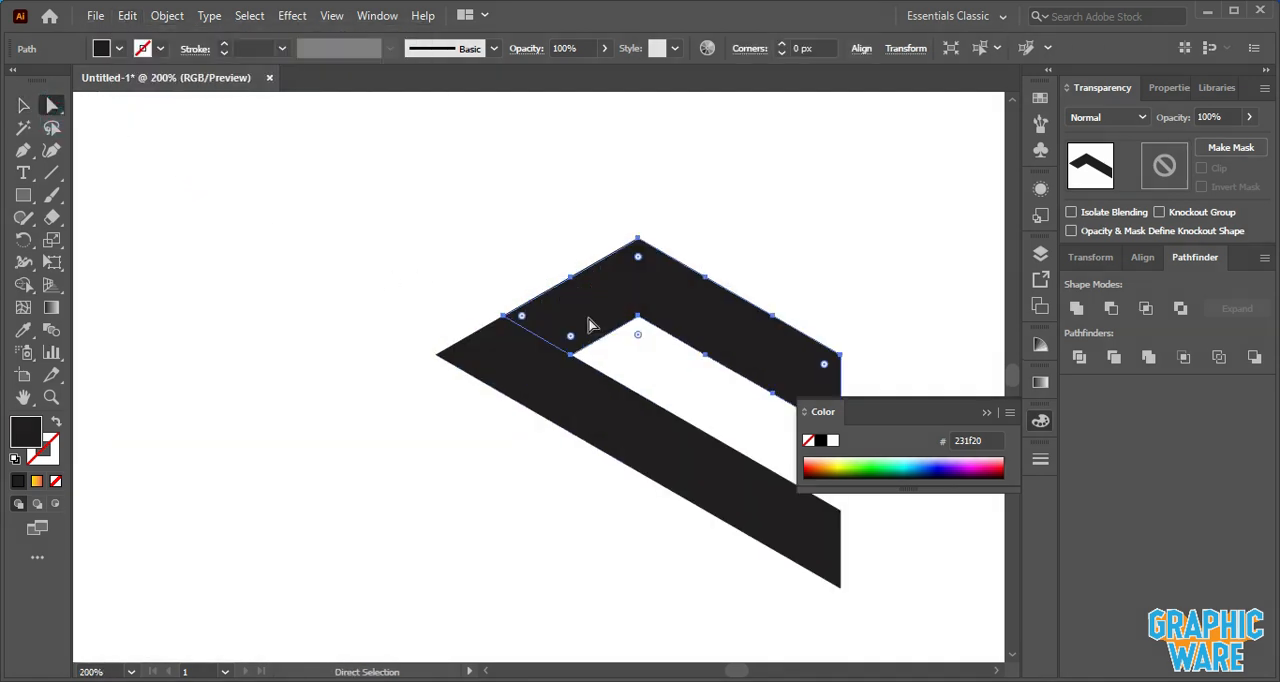
left_click(523, 318)
left_click_drag(523, 318, 614, 348)
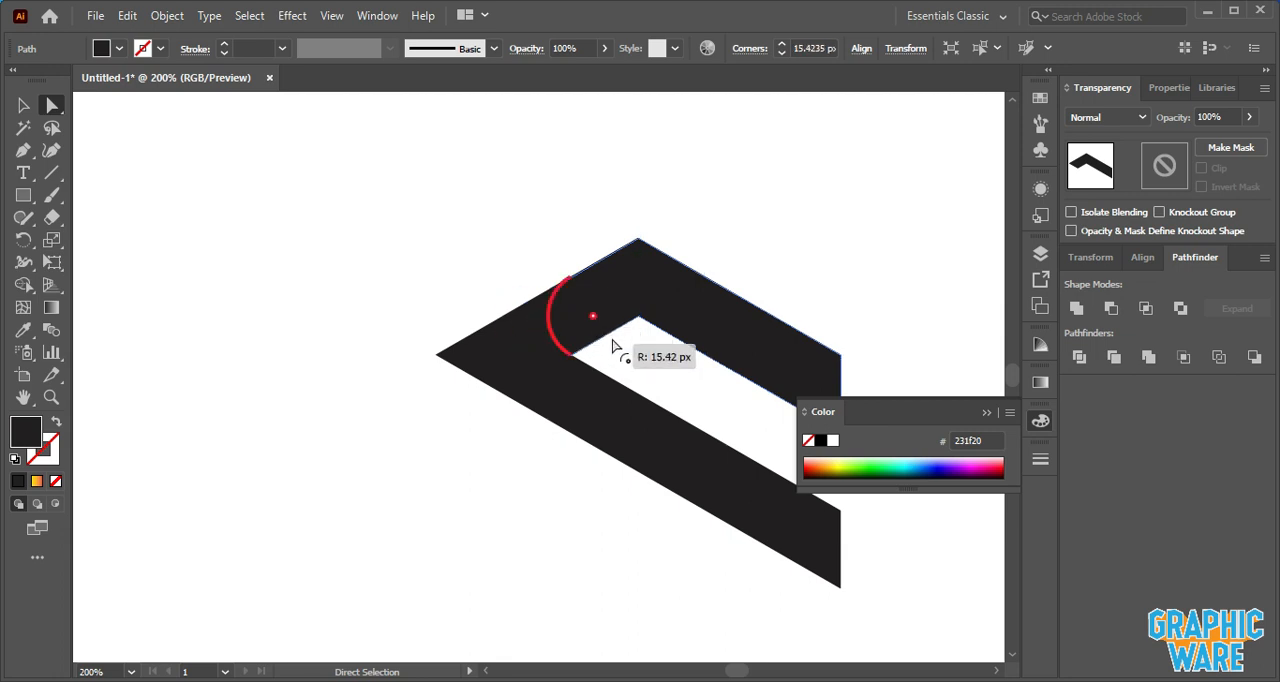
- Select the overlapping left anchors and merge the area beside the rounded corner with Shape Builder
left_click(430, 246)
left_click_drag(358, 236, 494, 367)
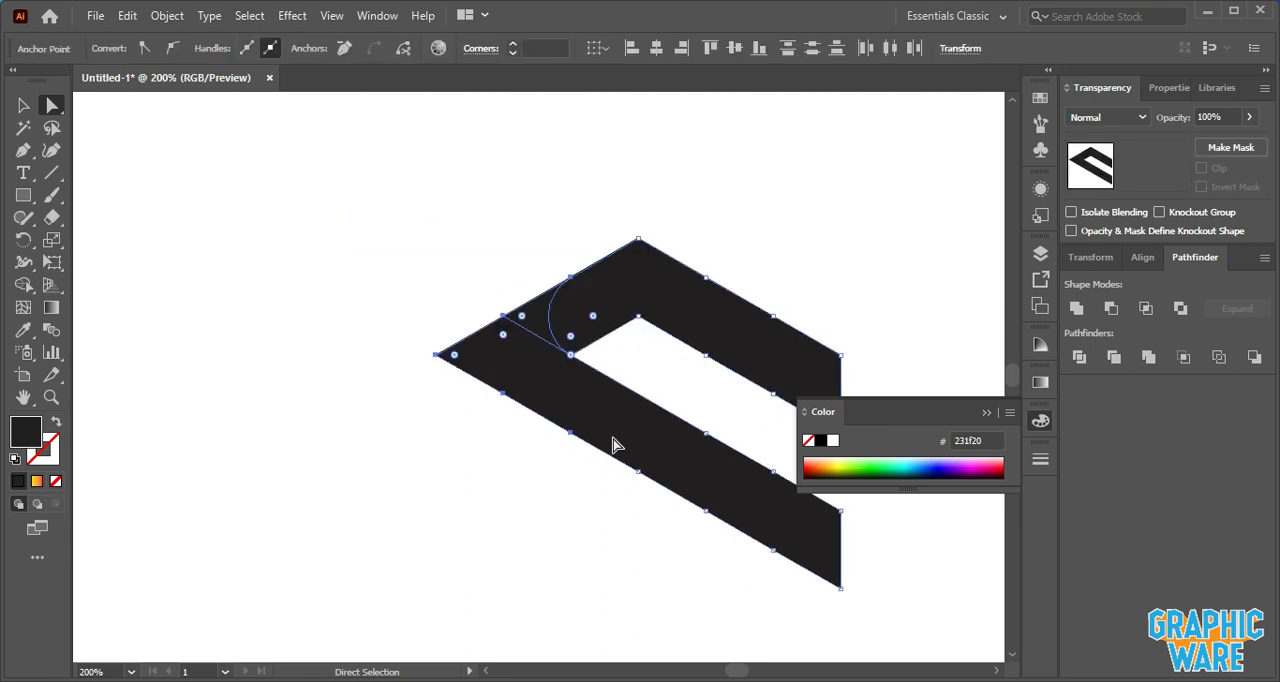
left_click(23, 285)
left_click(529, 320)
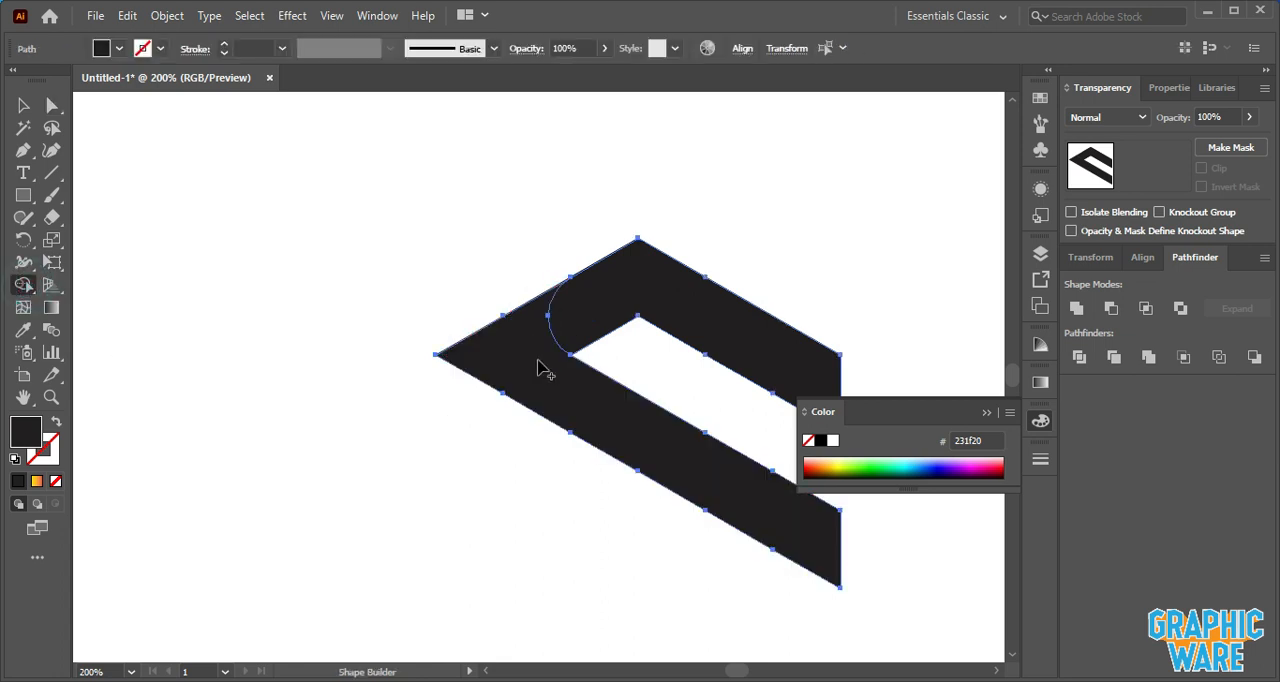
- Try moving the rounded chevron up and to the right, then undo the move
left_click(23, 105)
left_click(363, 270)
left_click(655, 305)
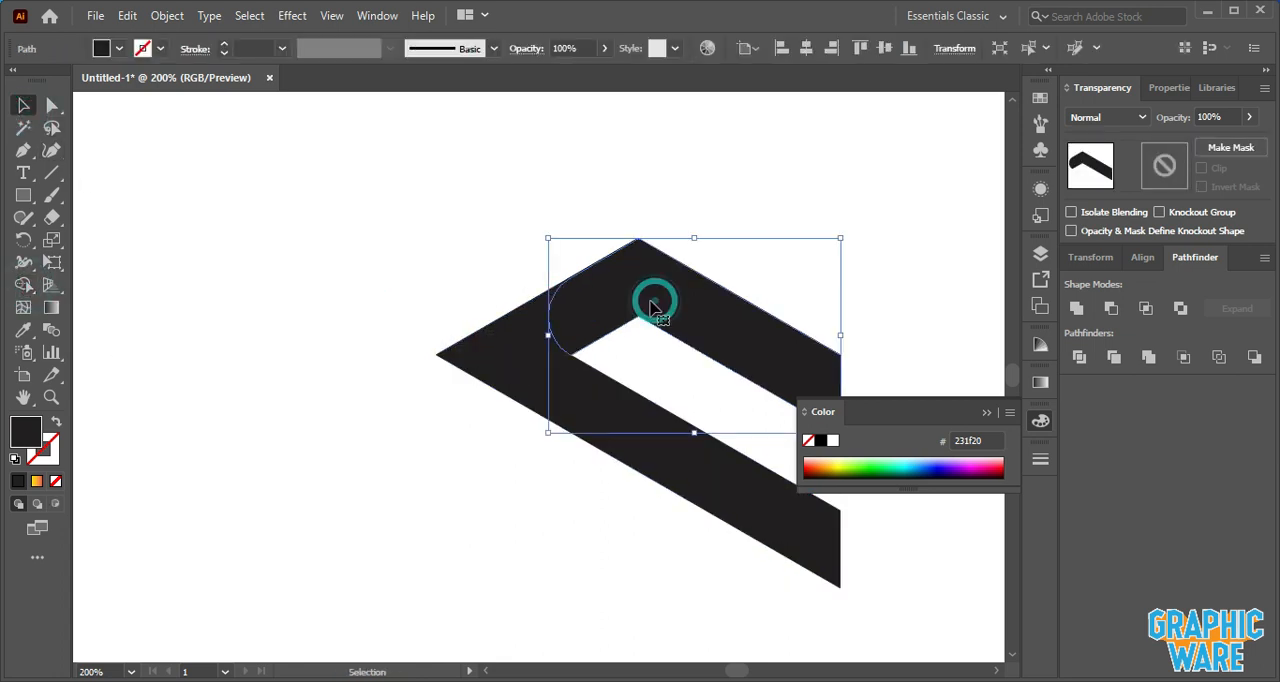
left_click_drag(613, 312, 684, 278)
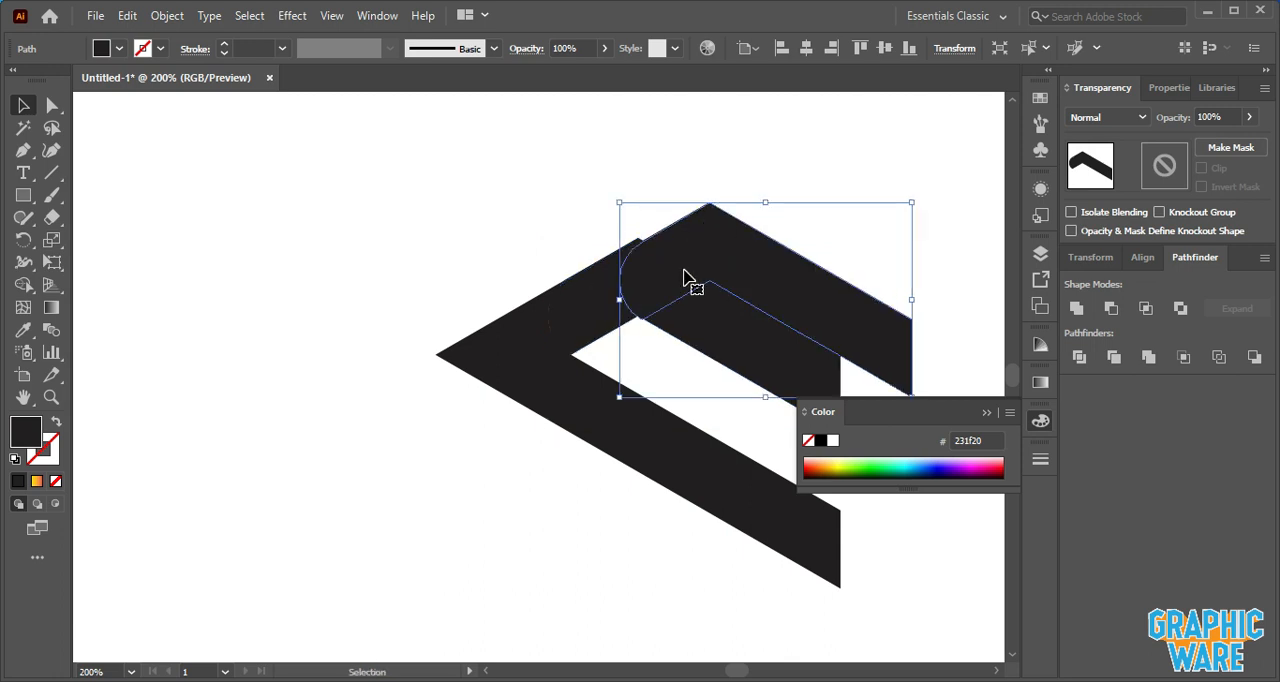
key("ctrl+z")
- Round the chevron's top corner to a radius of about 11.9 px
left_click(678, 290)
left_click(718, 197)
left_click(676, 286)
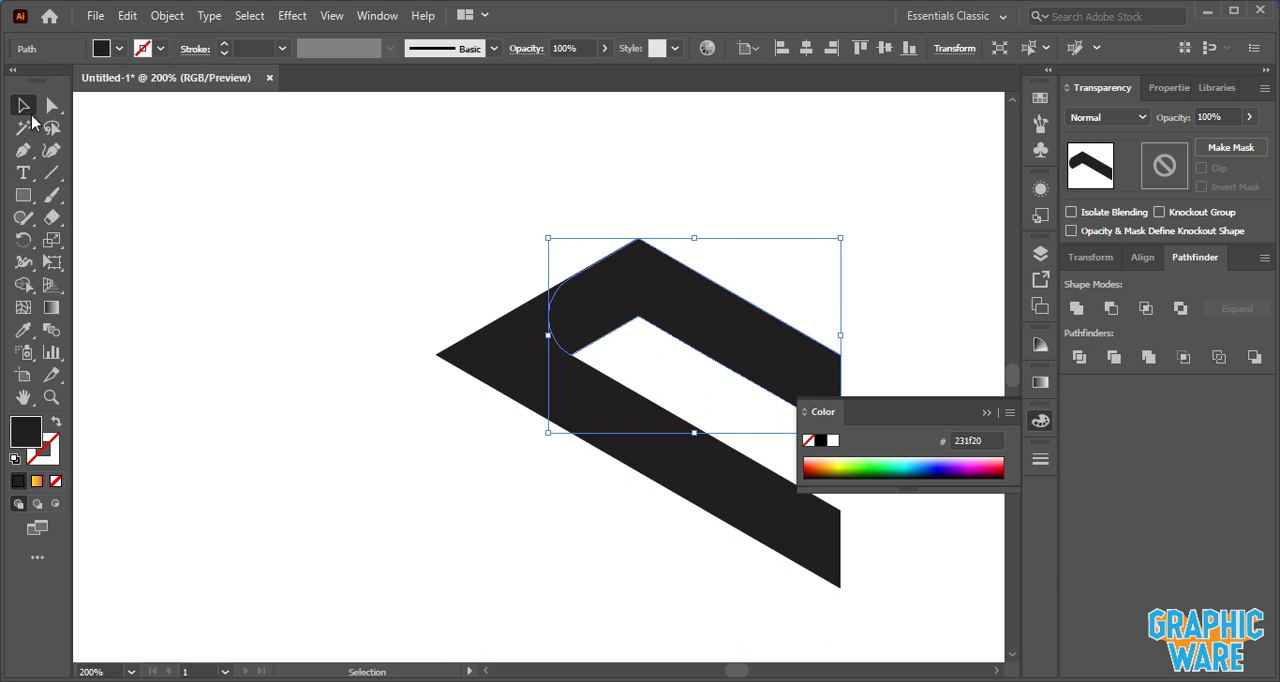
left_click(52, 106)
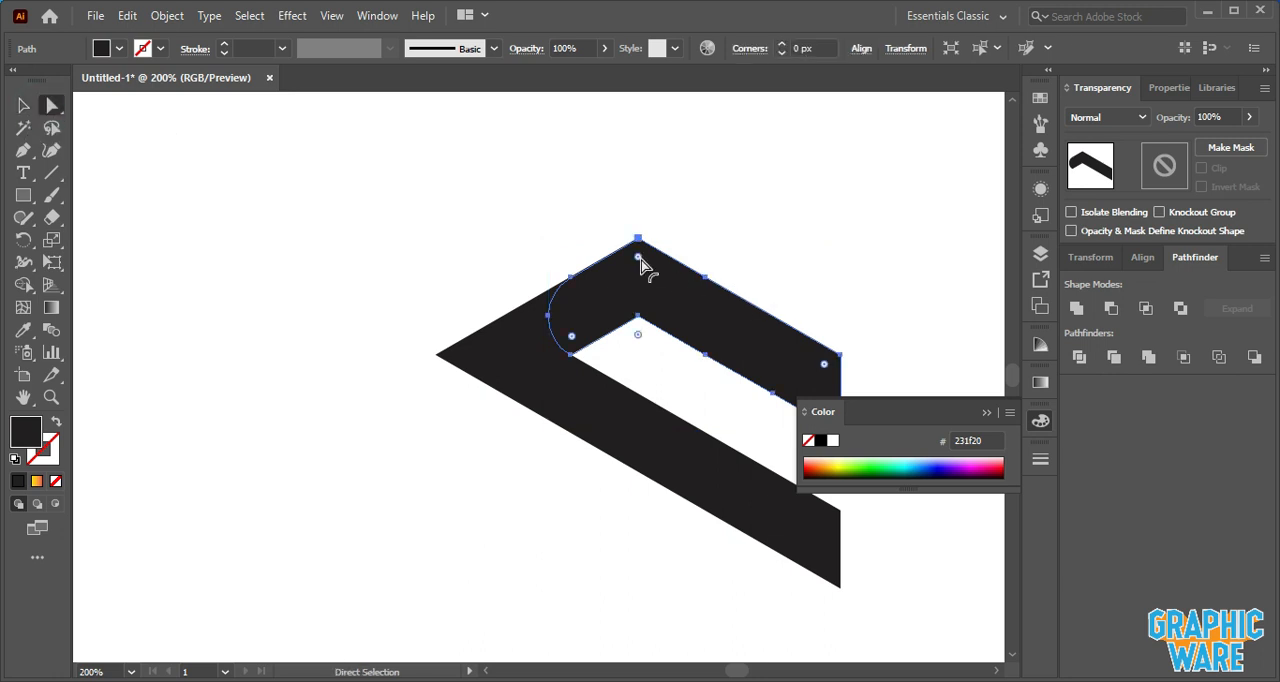
left_click_drag(643, 263, 643, 362)
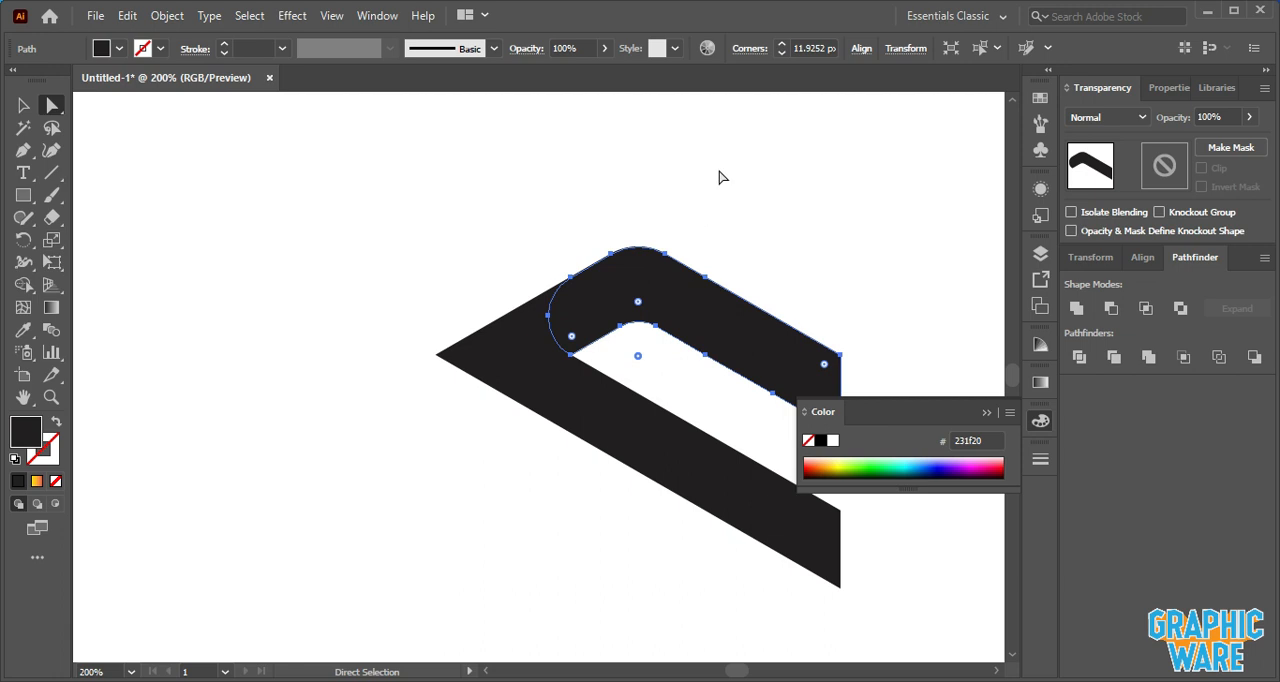
left_click(720, 177)
scroll(722, 177, "down", 1)
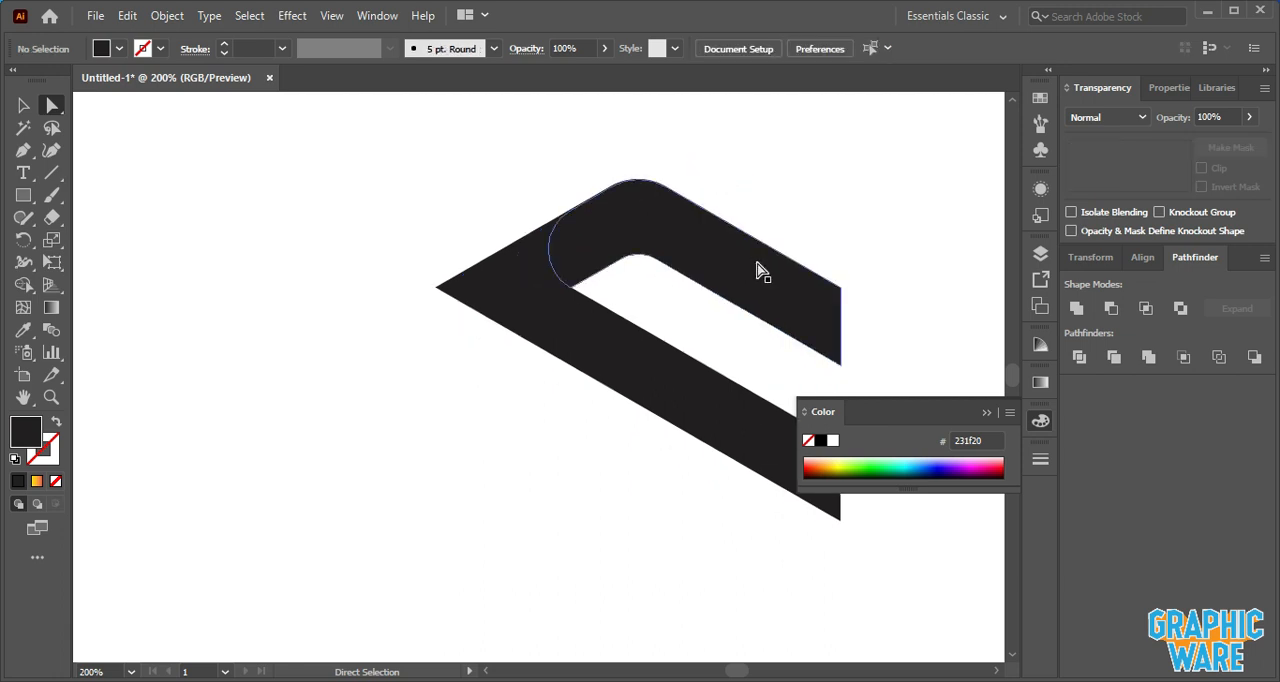
- Round the chevron's two right-end corners to about 46 px with the corner widget
left_click_drag(753, 263, 600, 265)
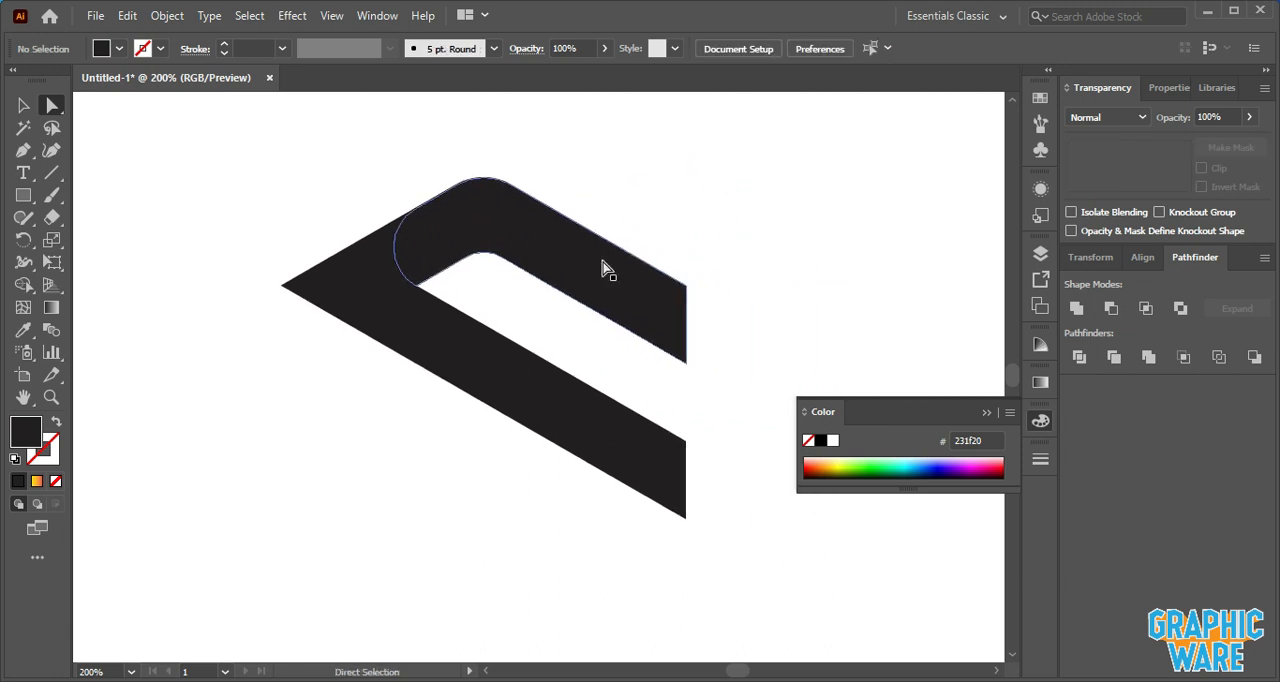
left_click(667, 297)
left_click(656, 469, "shift")
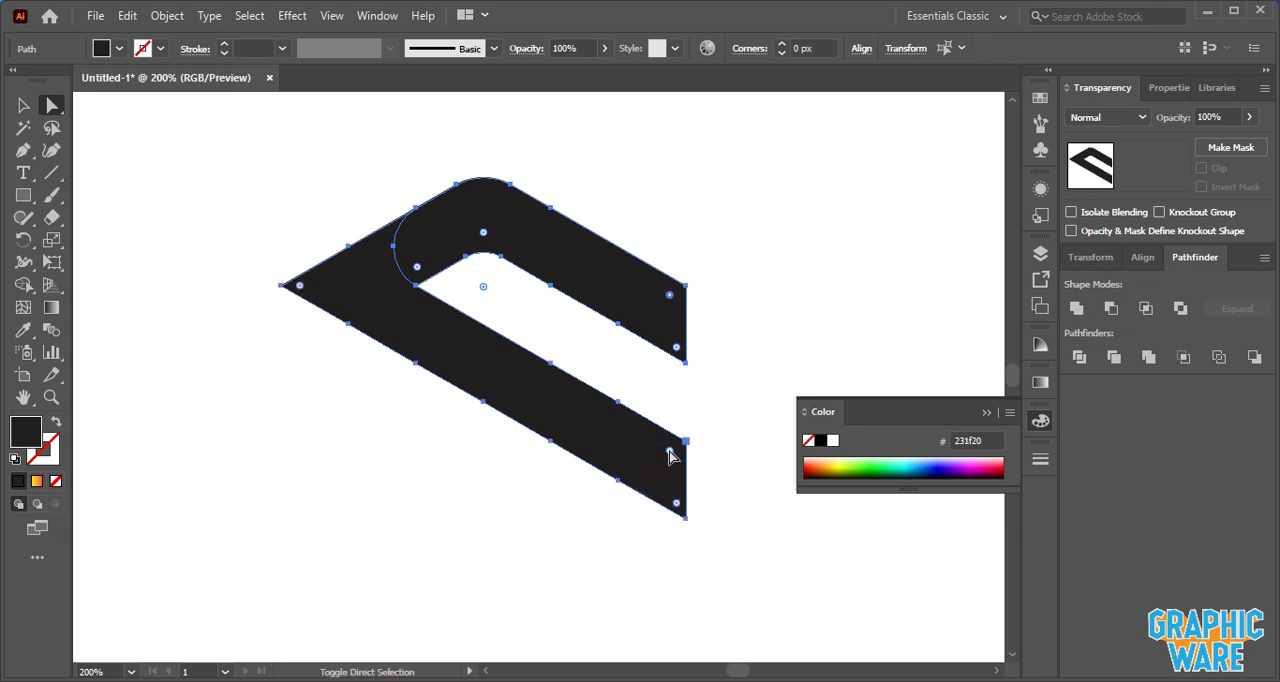
left_click_drag(669, 453, 491, 514)
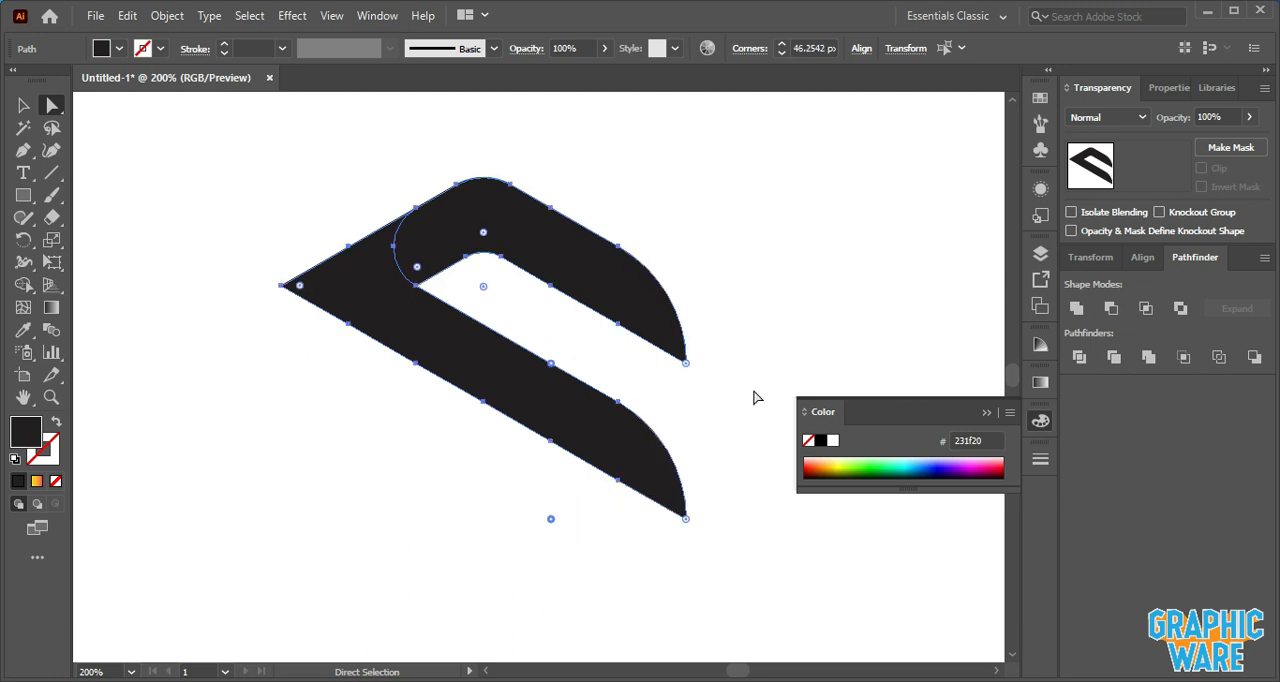
- Try moving the top arm downward, then undo the move
left_click(24, 105)
left_click(123, 149)
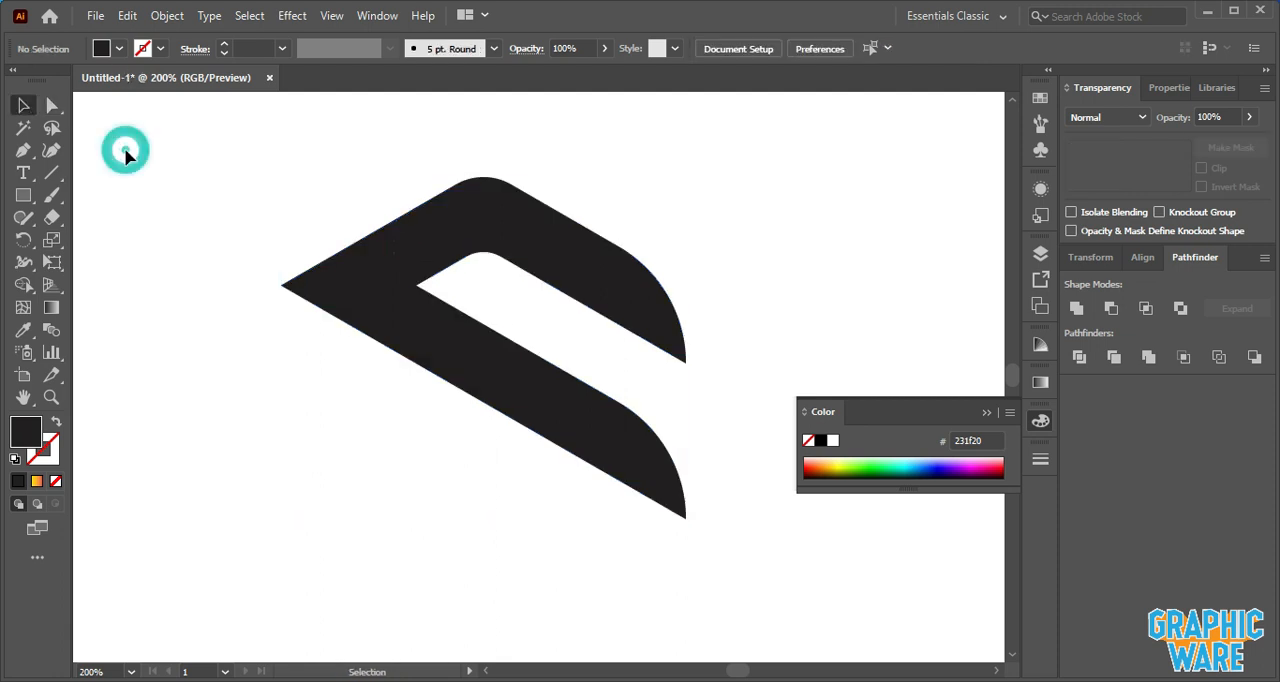
left_click(489, 241)
left_click_drag(491, 238, 490, 258)
key("ctrl+z")
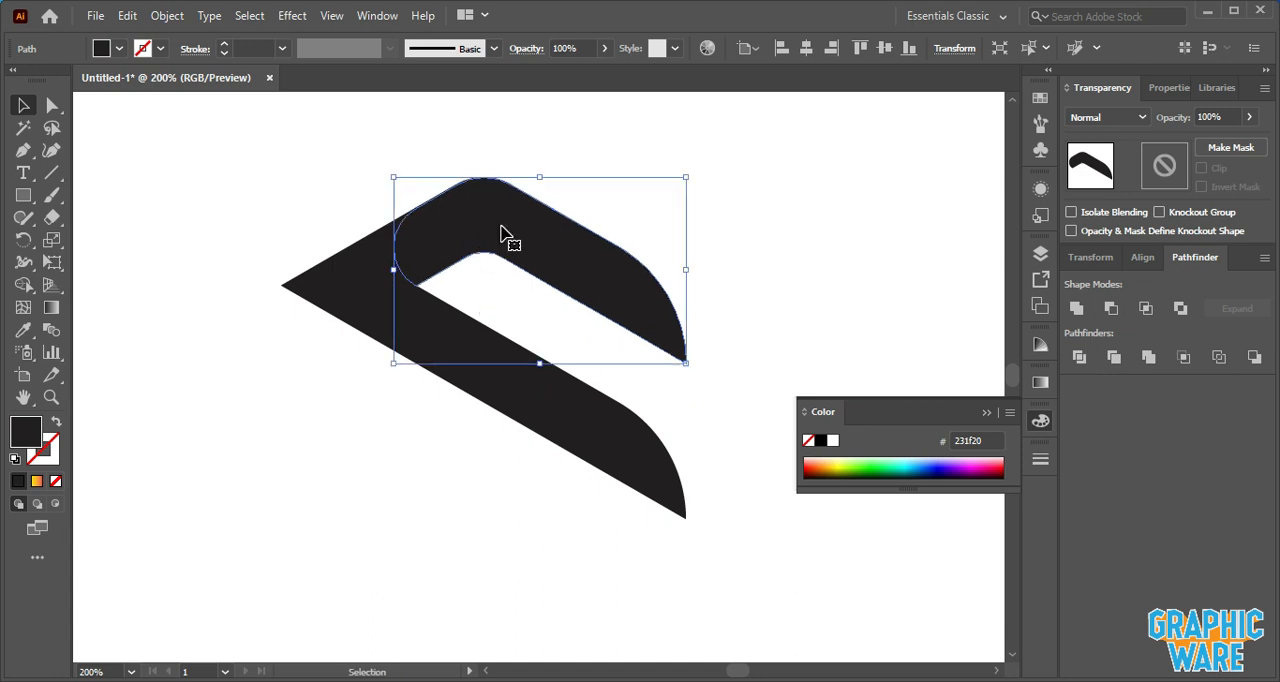
left_click(561, 146)
left_click(502, 218)
left_click(127, 15)
left_click(157, 105)
left_click(130, 17)
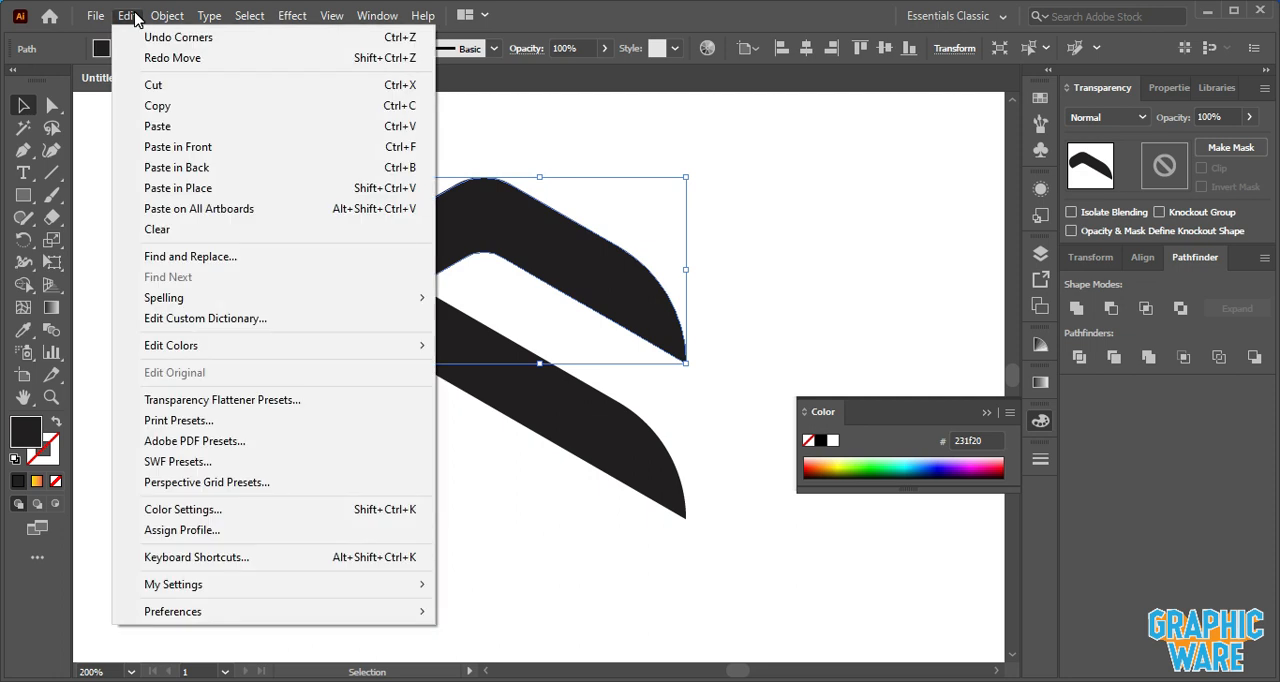
left_click(191, 188)
left_click_drag(486, 219, 482, 242)
left_click(570, 155)
left_click(543, 277)
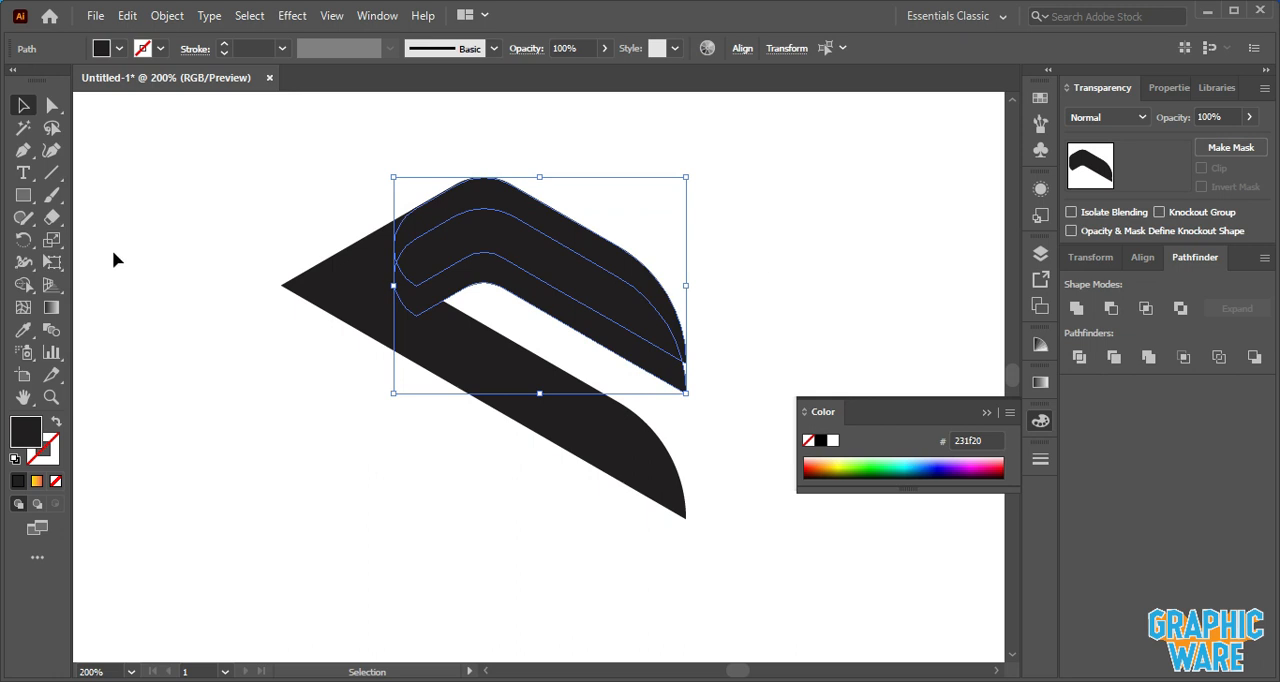
key("shift+m")
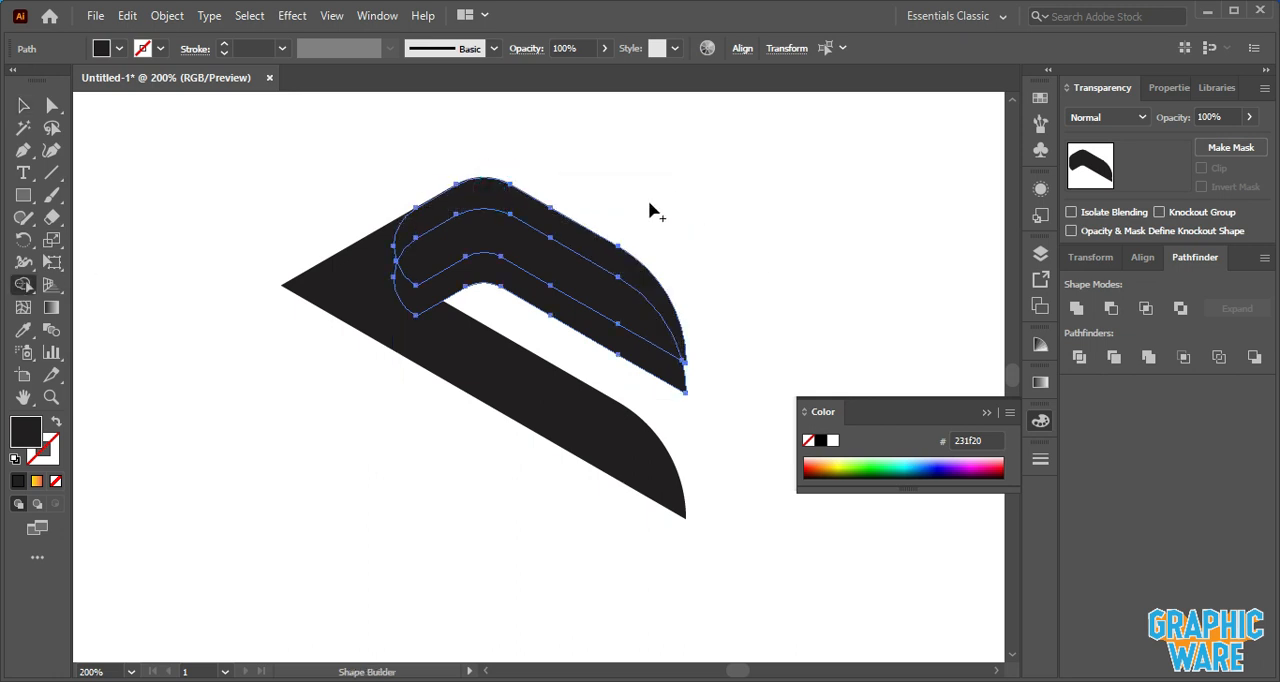
left_click(24, 106)
left_click(198, 138)
left_click(527, 300)
key("Delete")
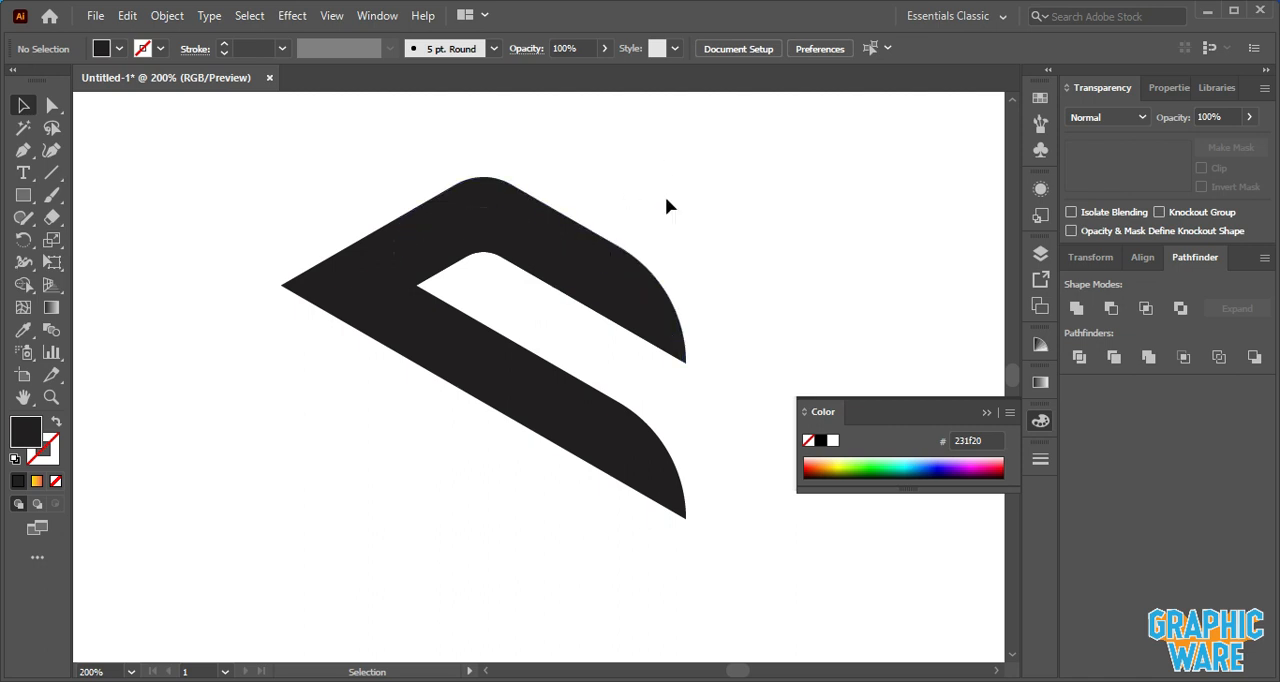
- Select the whole logo and fill it with the yellow-to-red gradient swatch
left_click_drag(191, 195, 603, 457)
scroll(471, 419, "up", 1)
left_click(118, 48)
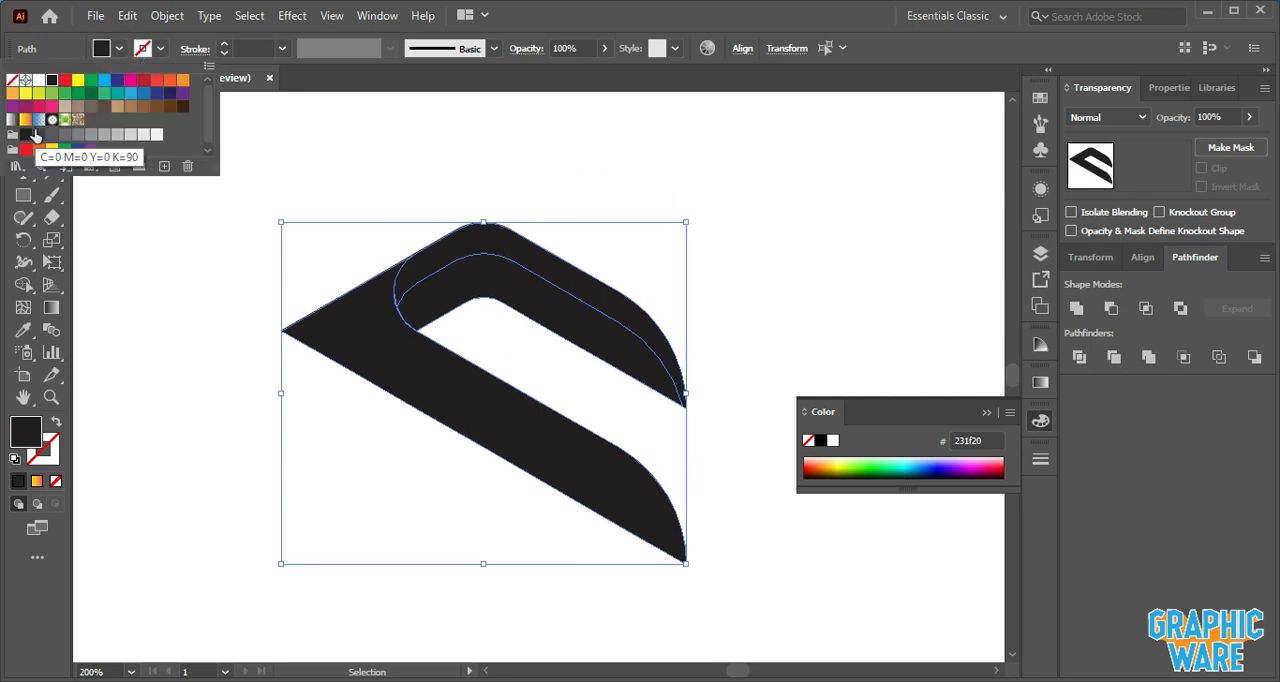
left_click(25, 120)
left_click(205, 290)
left_click(209, 243)
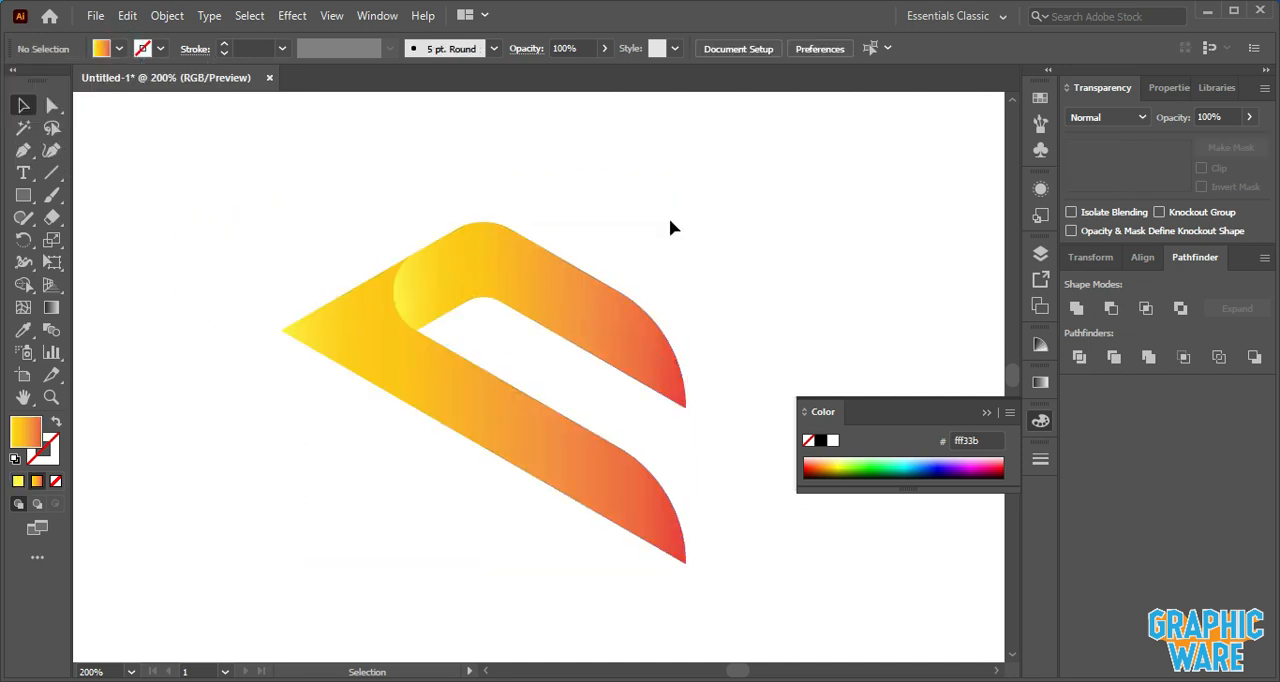
- Draw a curved closed shape with the Pen tool over the top arm's rounded left corner
left_click(555, 275)
left_click(692, 207)
left_click(23, 150)
left_click_drag(458, 322, 468, 179)
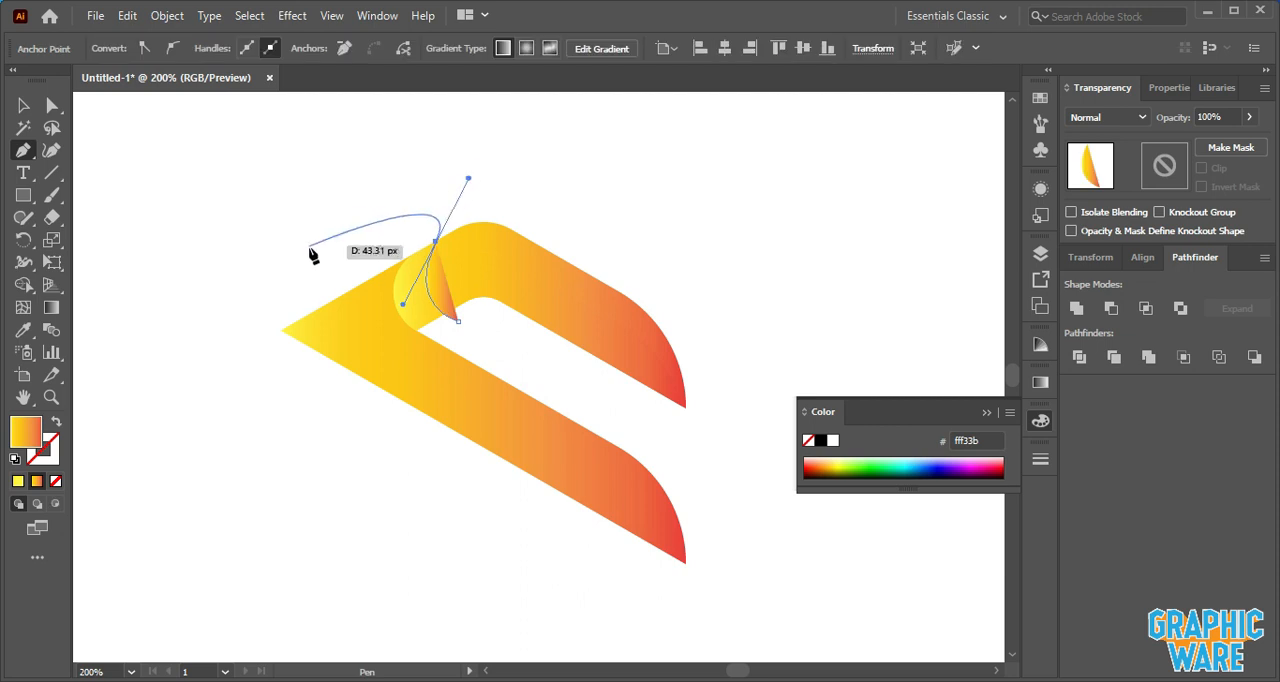
left_click_drag(332, 257, 440, 412)
left_click(437, 390)
left_click(458, 321)
left_click(20, 106)
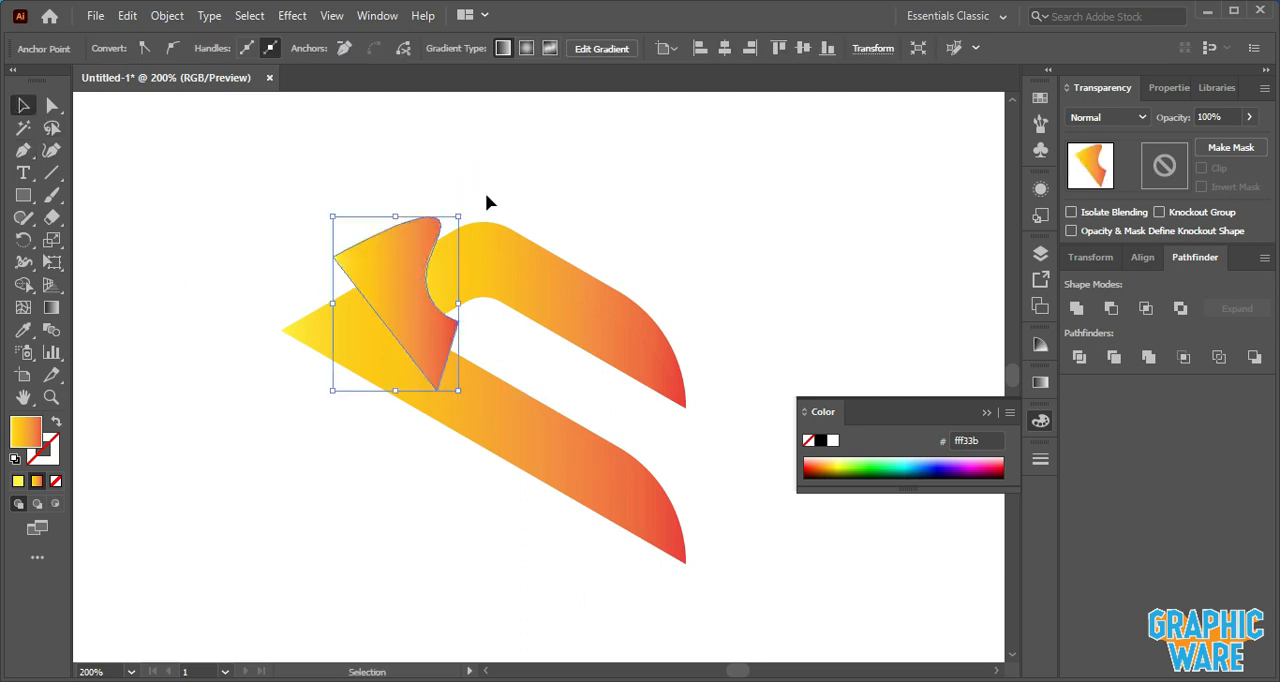
- Copy the top arm, paste it in place, and bring the copy to the front
left_click_drag(551, 189, 641, 283)
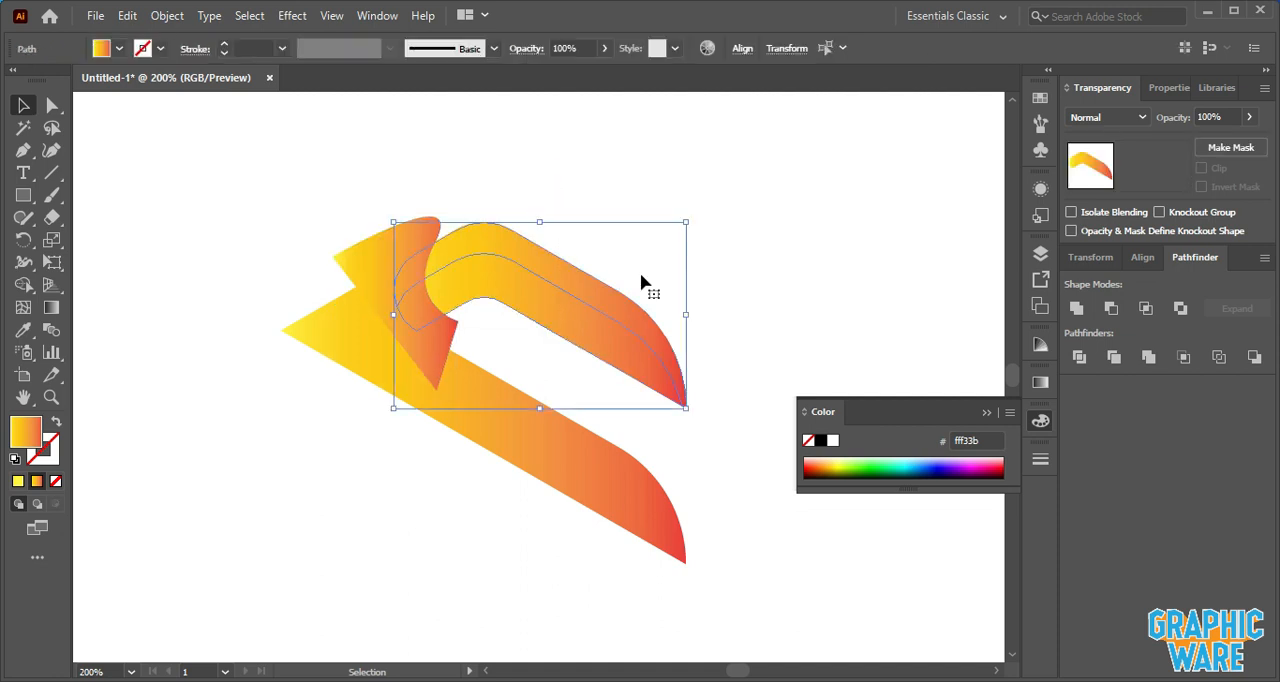
left_click(125, 18)
left_click(204, 106)
left_click(127, 18)
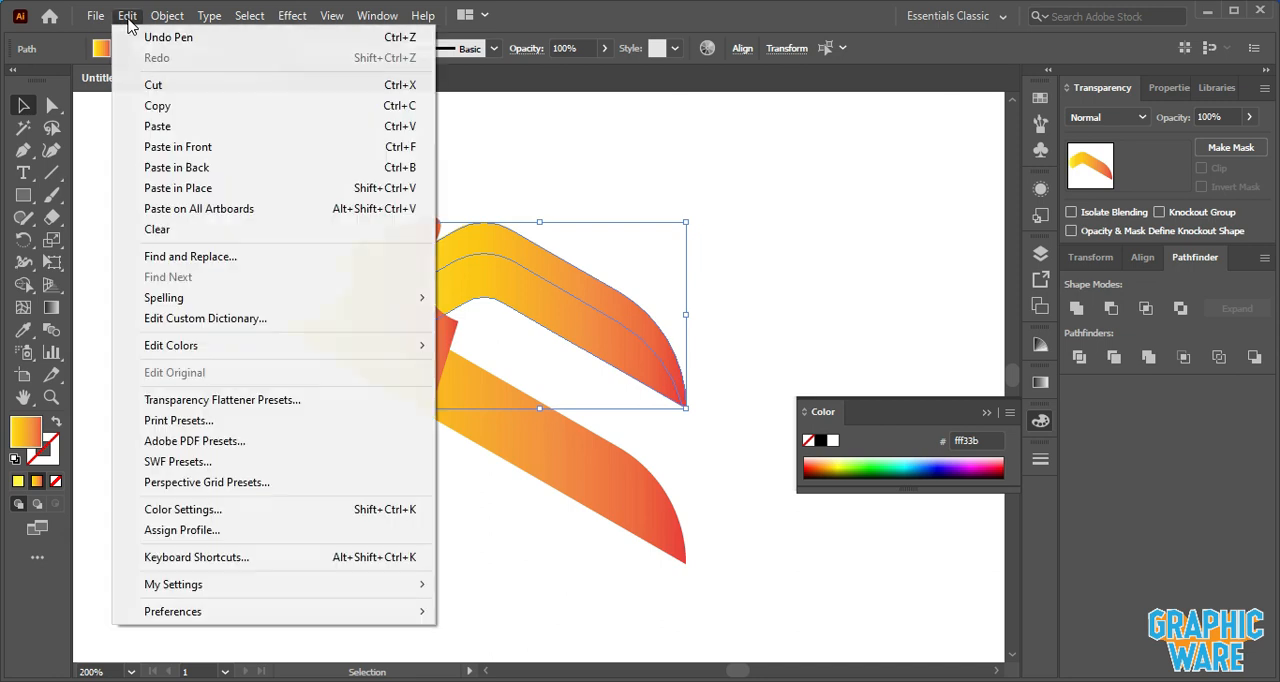
left_click(190, 190)
left_click(494, 197)
left_click(412, 228)
right_click(405, 232)
left_click(473, 575)
left_click(634, 571)
left_click(736, 266)
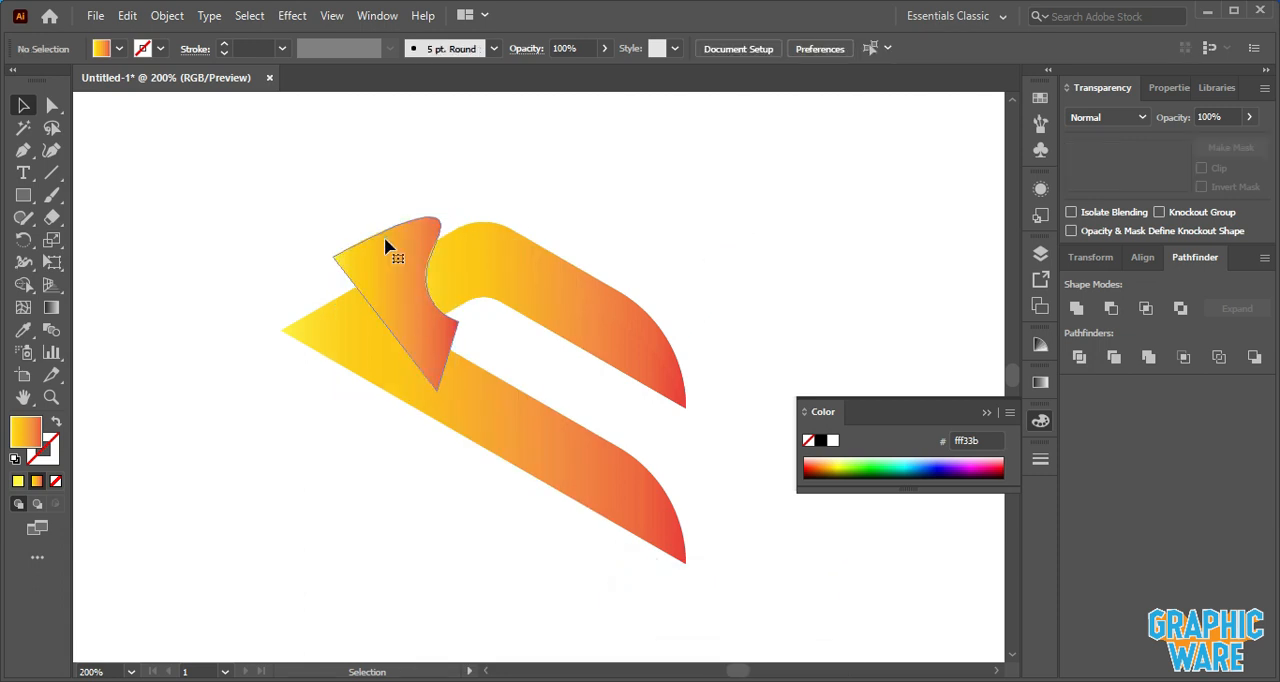
- Merge the pen shape's overlap with the arm copy using Shape Builder and delete the leftover piece
left_click(384, 236)
left_click(531, 251, "shift")
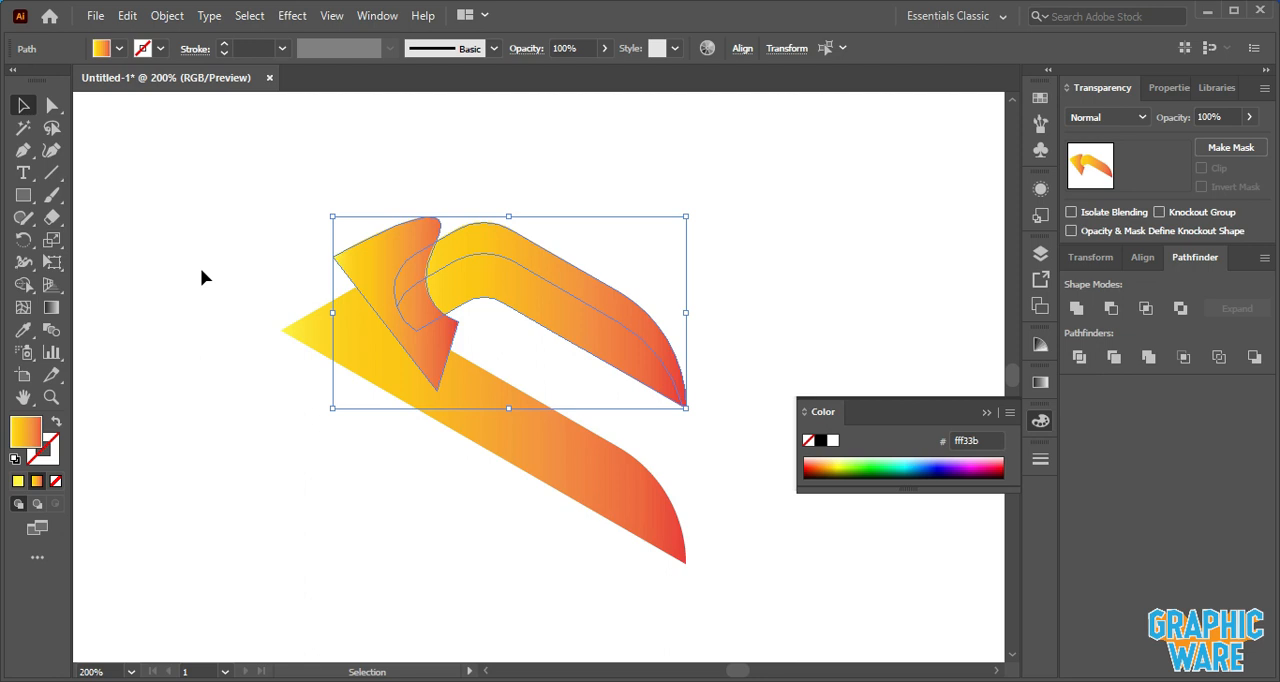
left_click(24, 285)
left_click_drag(414, 265, 420, 302)
left_click(31, 105)
left_click(142, 146)
left_click(371, 251)
key("Delete")
left_click(525, 268)
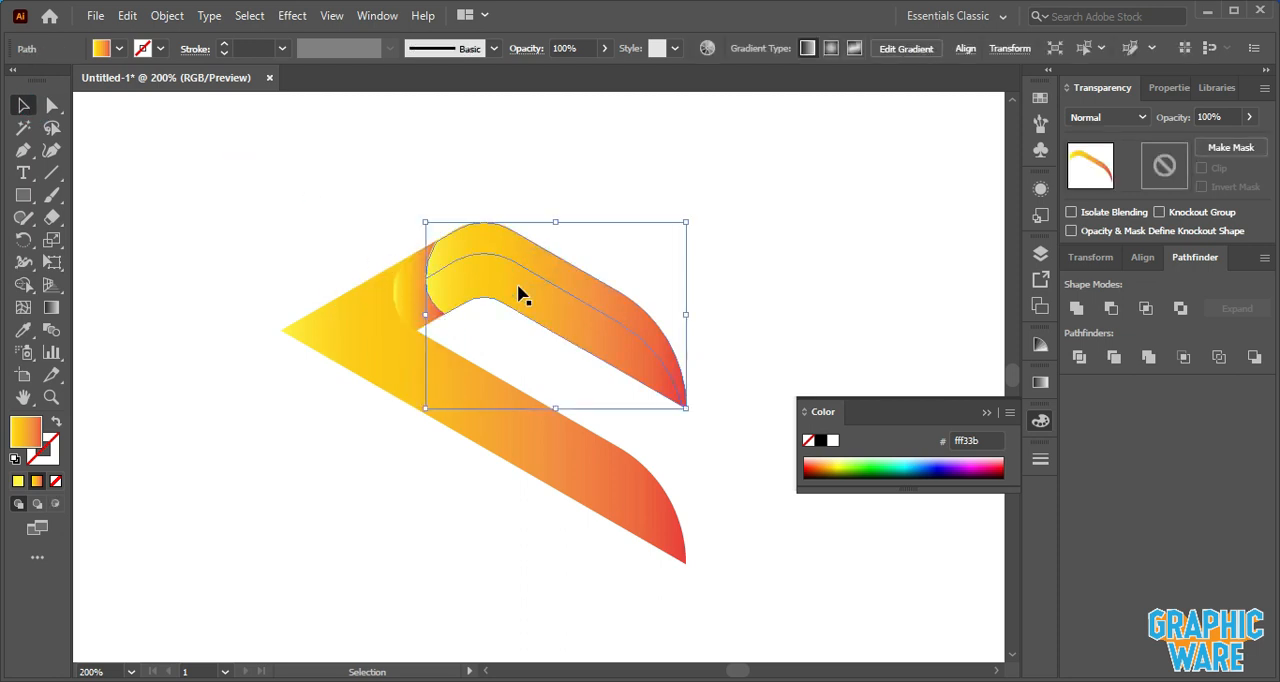
- Fill the crescent shape with black and set its opacity to 17%
left_click(518, 288)
left_click(620, 194)
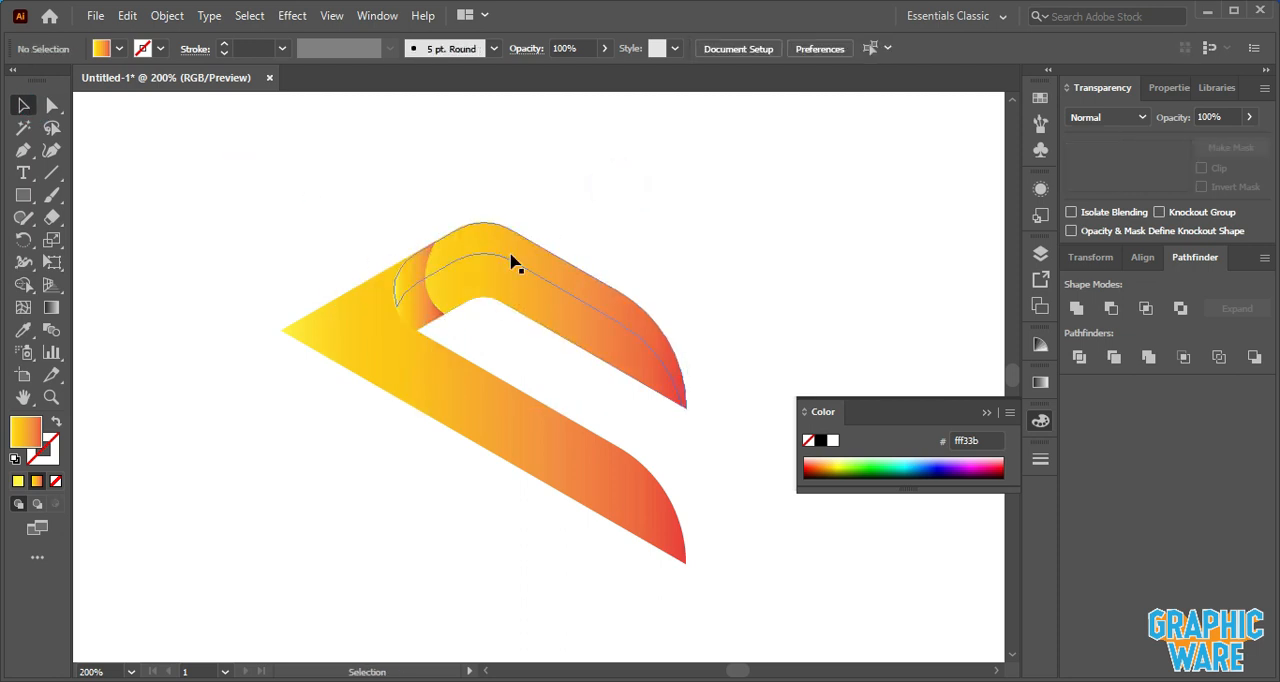
left_click(428, 286)
left_click(119, 48)
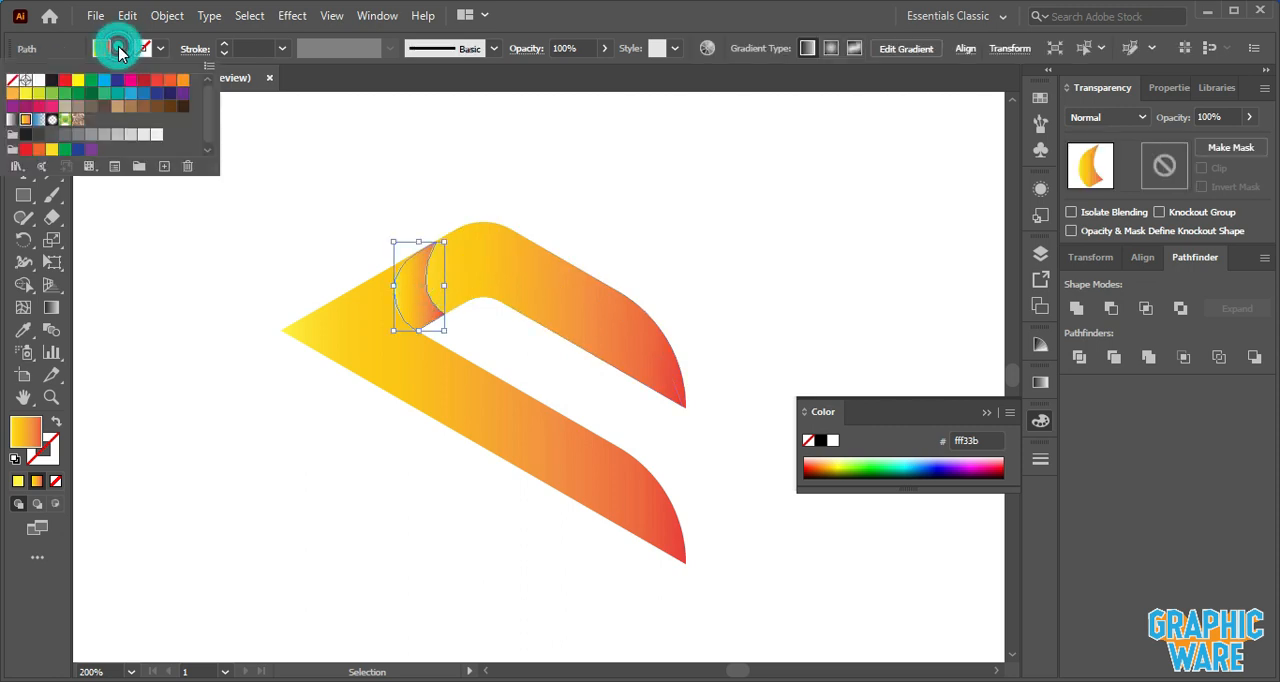
left_click(51, 86)
left_click(206, 312)
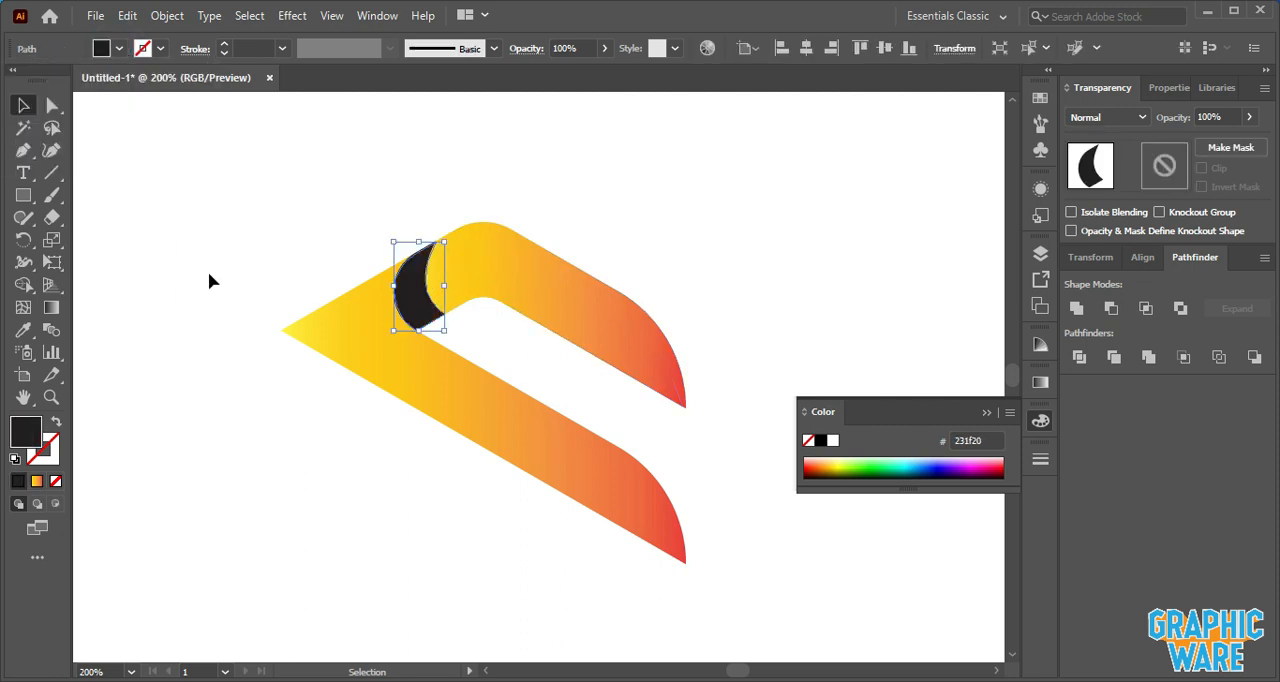
left_click(207, 315)
left_click(1249, 117)
left_click_drag(1189, 145, 1189, 145)
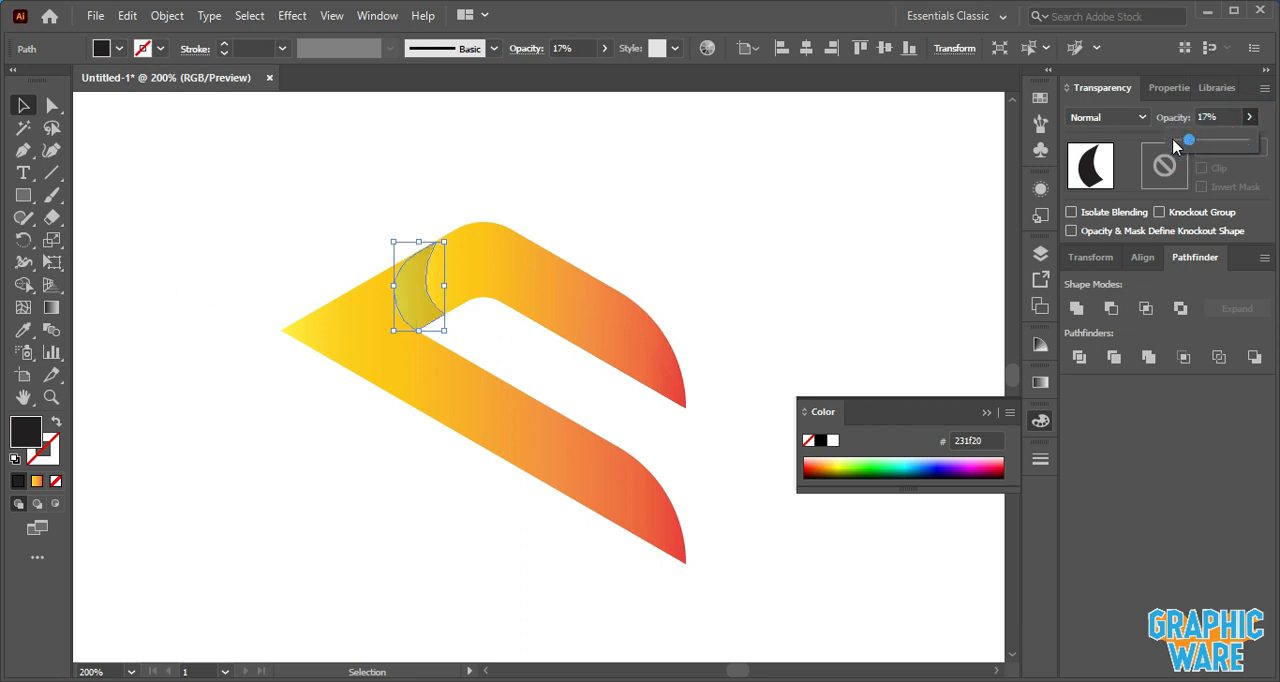
left_click(728, 205)
- Zoom out and view the whole logo on the artboard
scroll(710, 205, "down", 3, "alt")
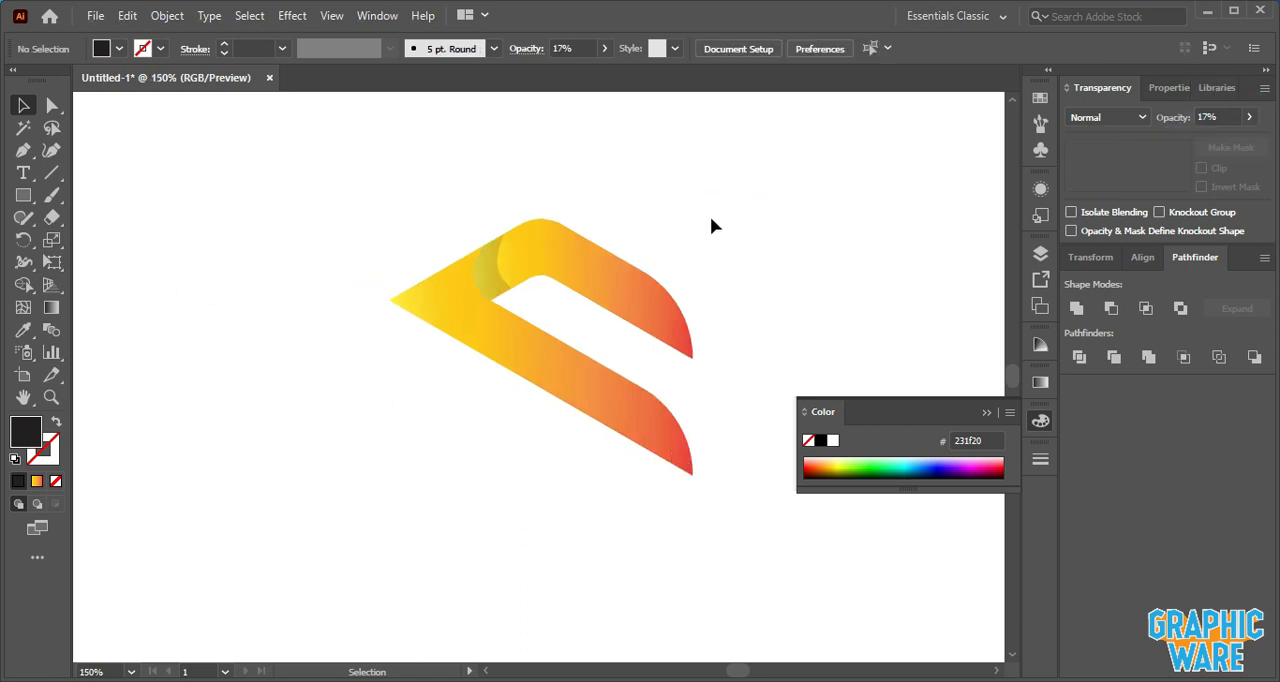
left_click_drag(711, 218, 578, 482)
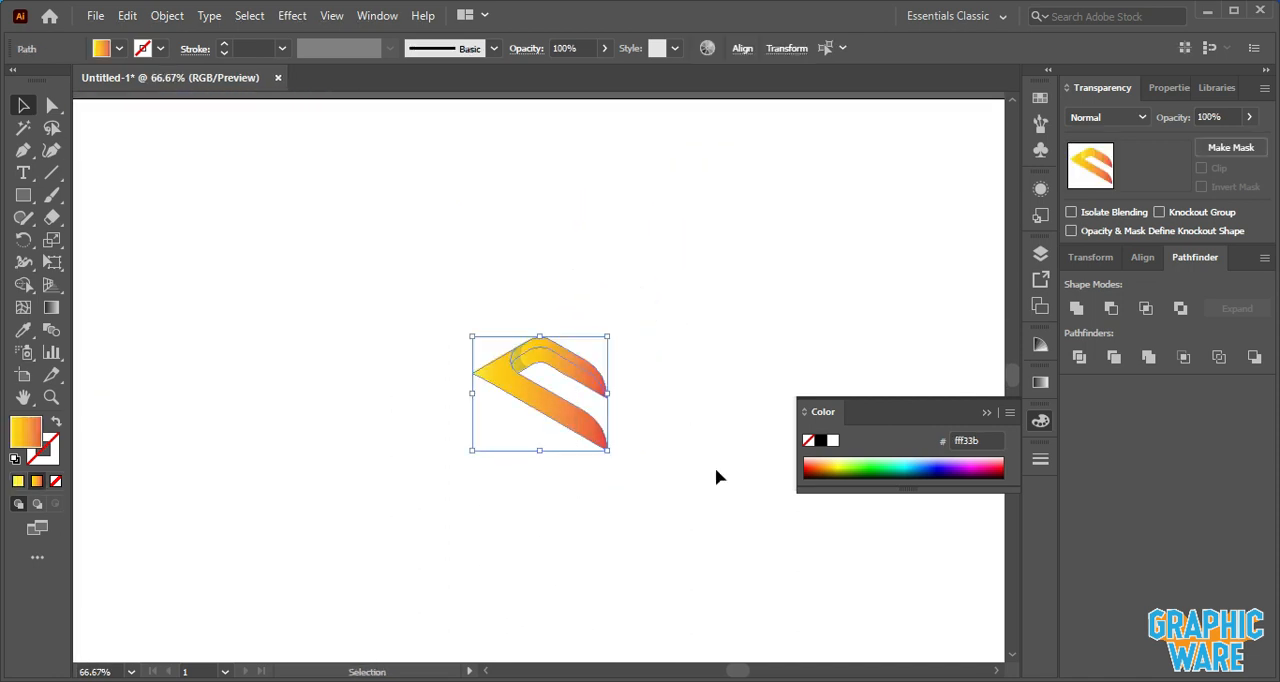
left_click(26, 336)
scroll(240, 195, "up", 2)
left_click(265, 156)
left_click(336, 142)
left_click(24, 106)
left_click(336, 424)
scroll(360, 390, "down", 2)
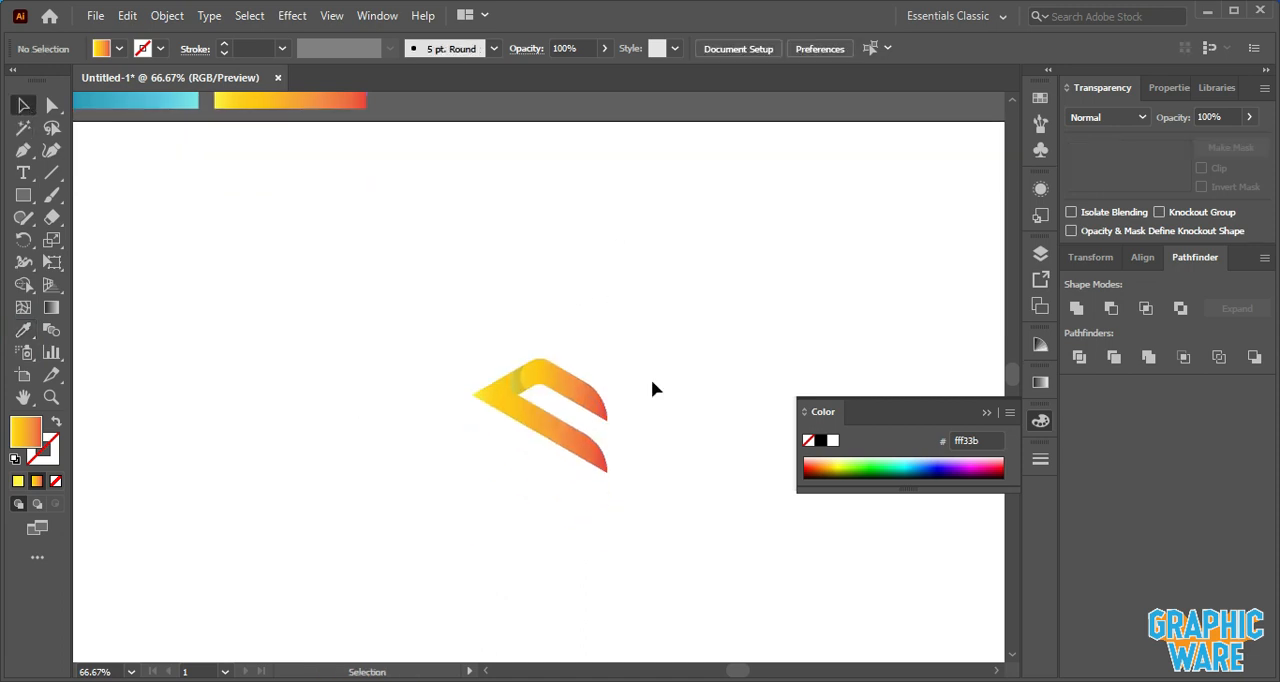
scroll(552, 384, "up", 2)
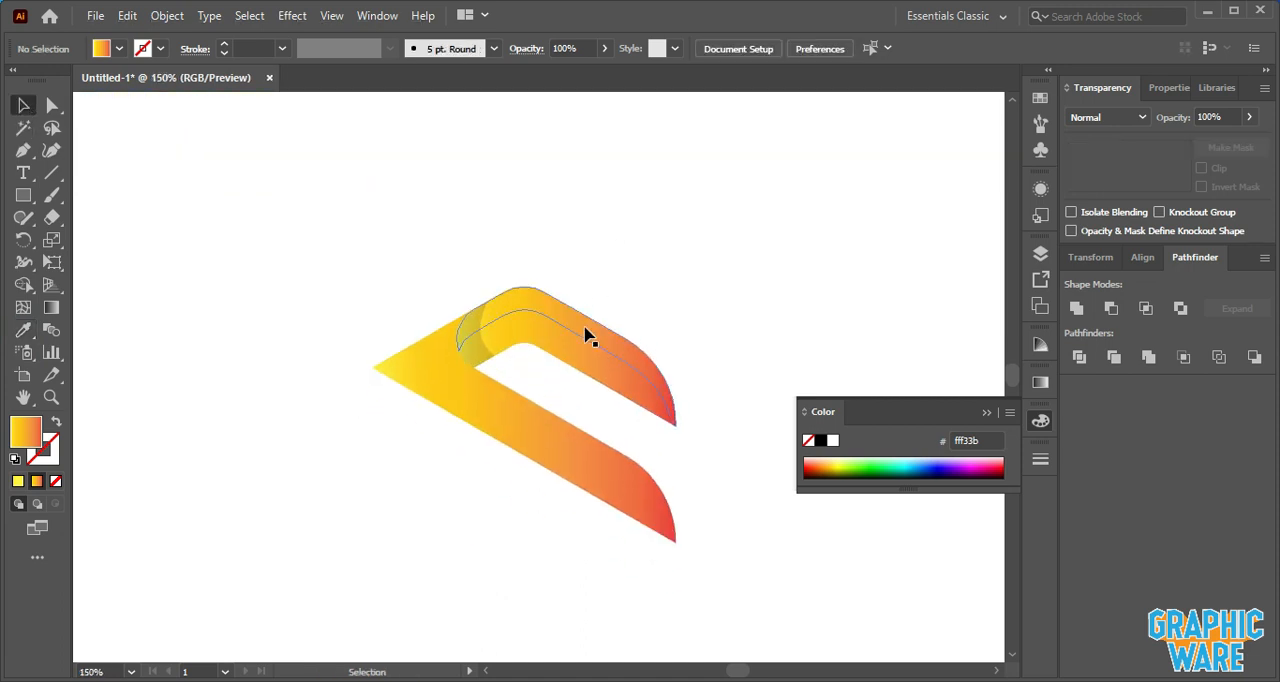
- Drag a reversed gradient across the top arm from its right end toward its left corner
left_click(589, 337)
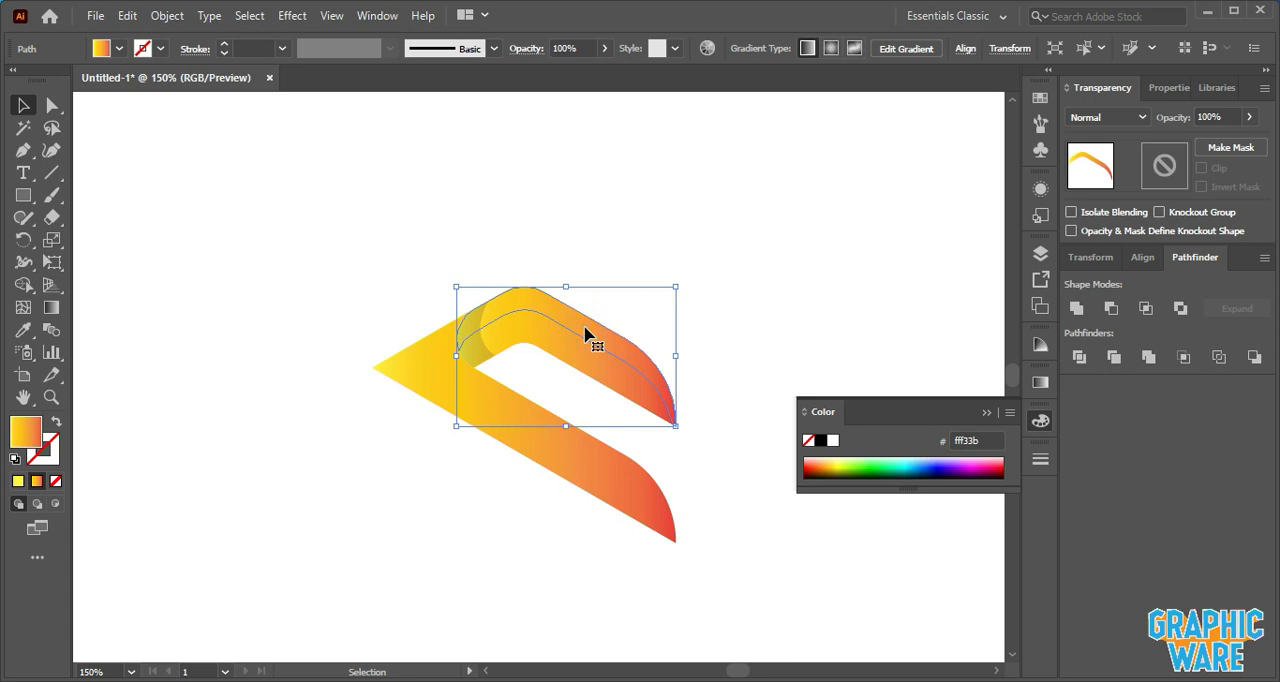
left_click(51, 307)
left_click_drag(672, 424, 511, 297)
mouse_move(673, 397)
left_mouse_down()
mouse_move(520, 350)
mouse_move(453, 313)
left_mouse_up()
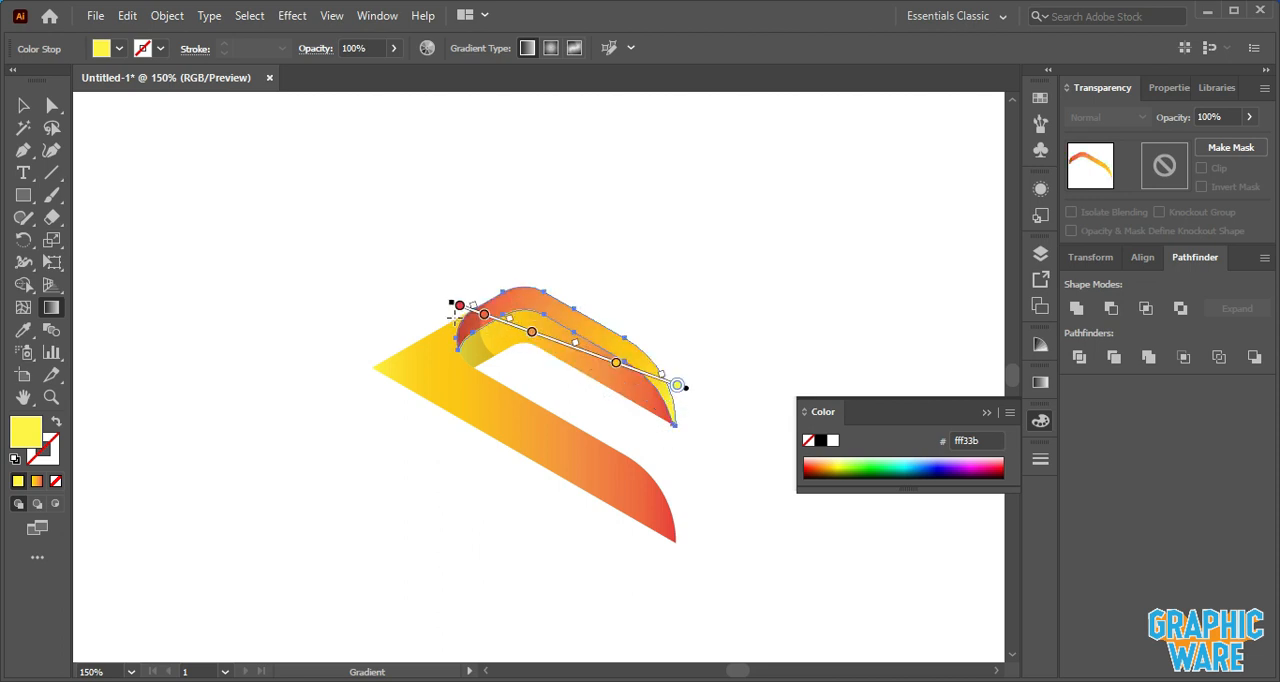
key("v")
left_click(337, 214)
- Redraw the top arm's gradient from its lower right end up toward its inner left corner
left_click(577, 349)
left_click(51, 307)
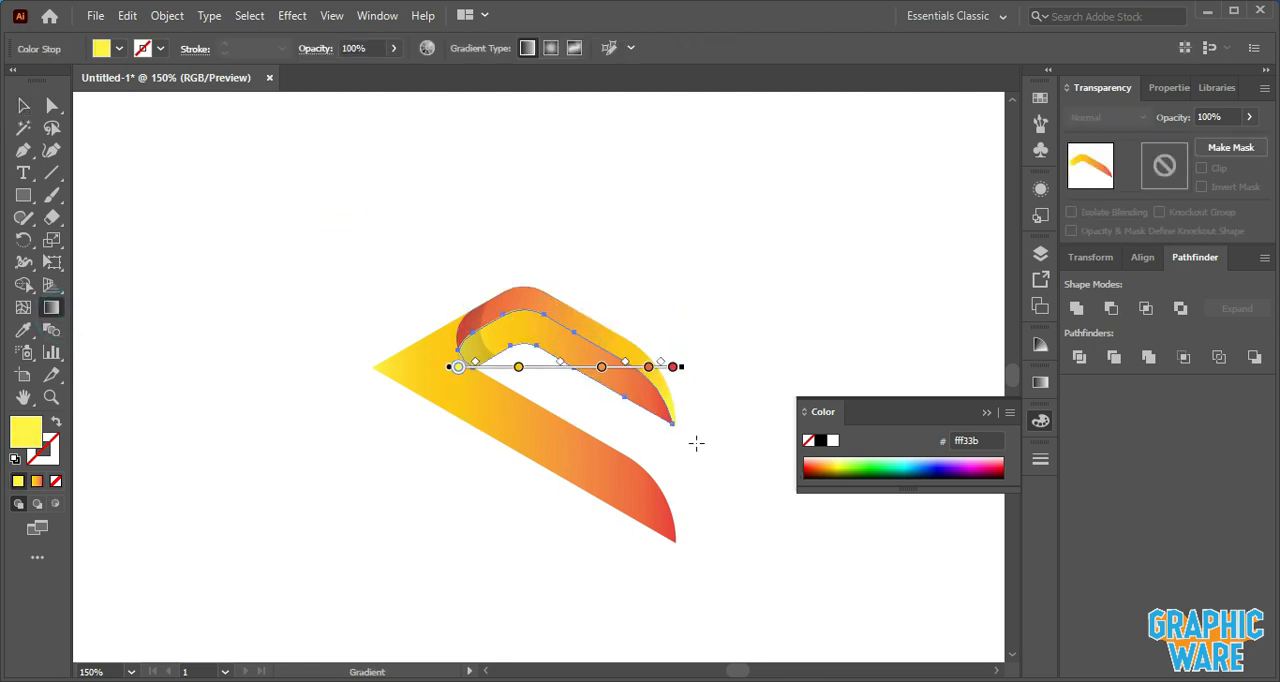
left_click_drag(673, 427, 482, 328)
key("v")
left_click(294, 294)
- Draw the lower arm's gradient diagonally from its left tip down to its lower right end
left_click(424, 381)
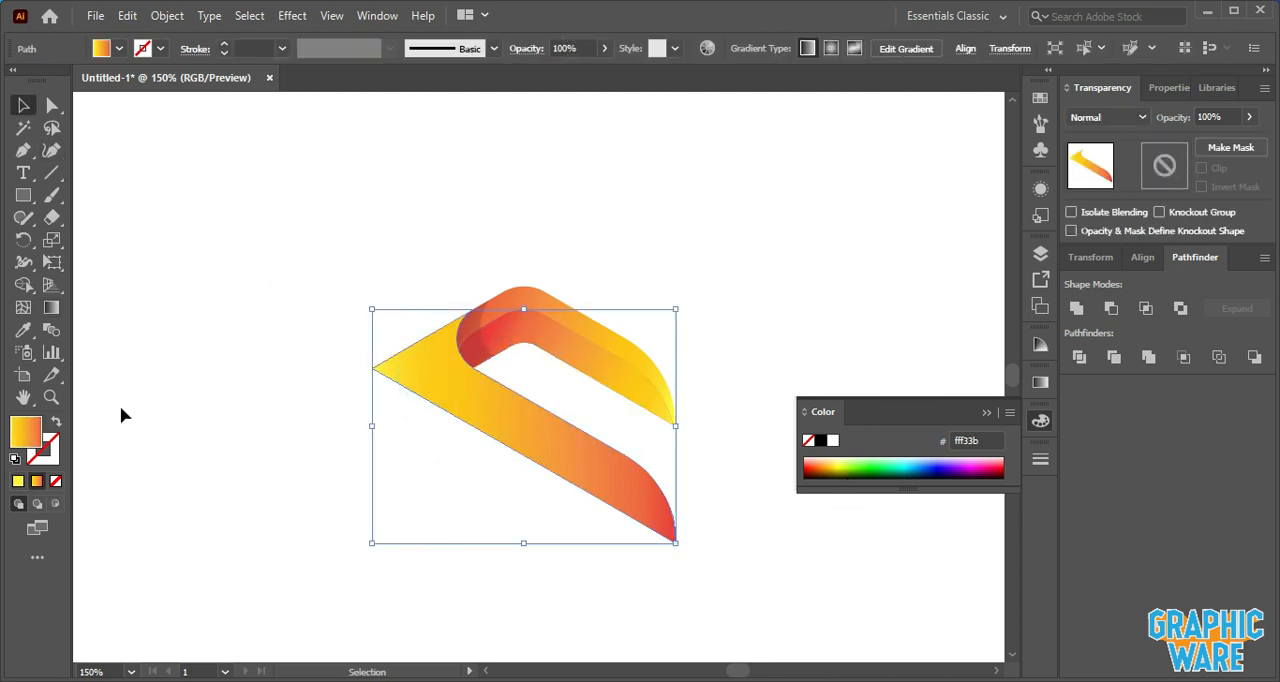
left_click(51, 307)
mouse_move(368, 367)
left_mouse_down()
mouse_move(514, 457)
mouse_move(686, 532)
mouse_move(665, 530)
left_mouse_up()
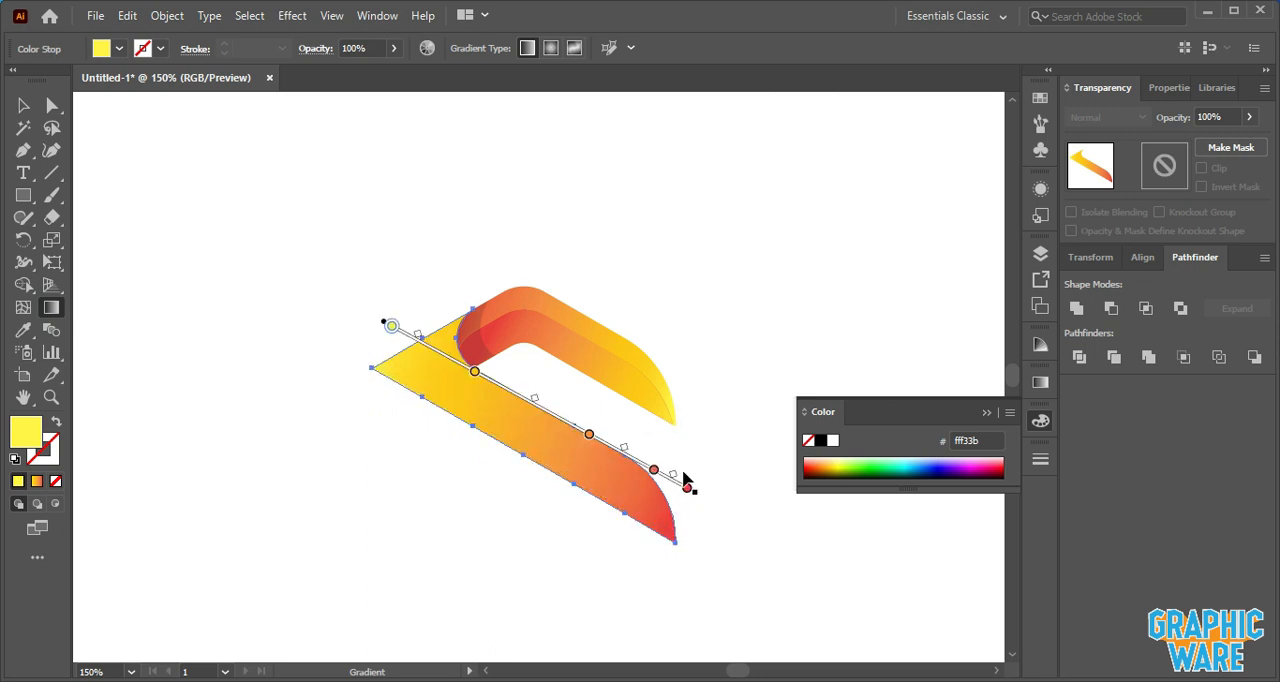
key("v")
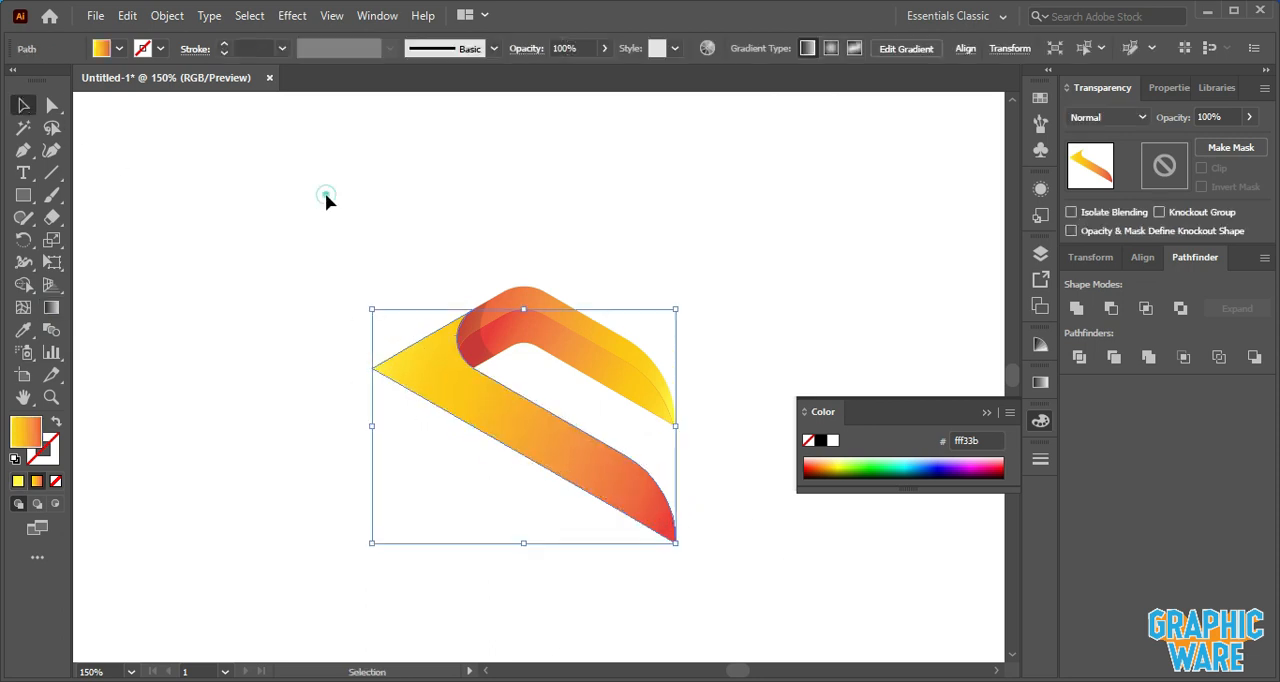
left_click(340, 205)
- Set the crescent shape's opacity to 10%
scroll(465, 253, "down", 1)
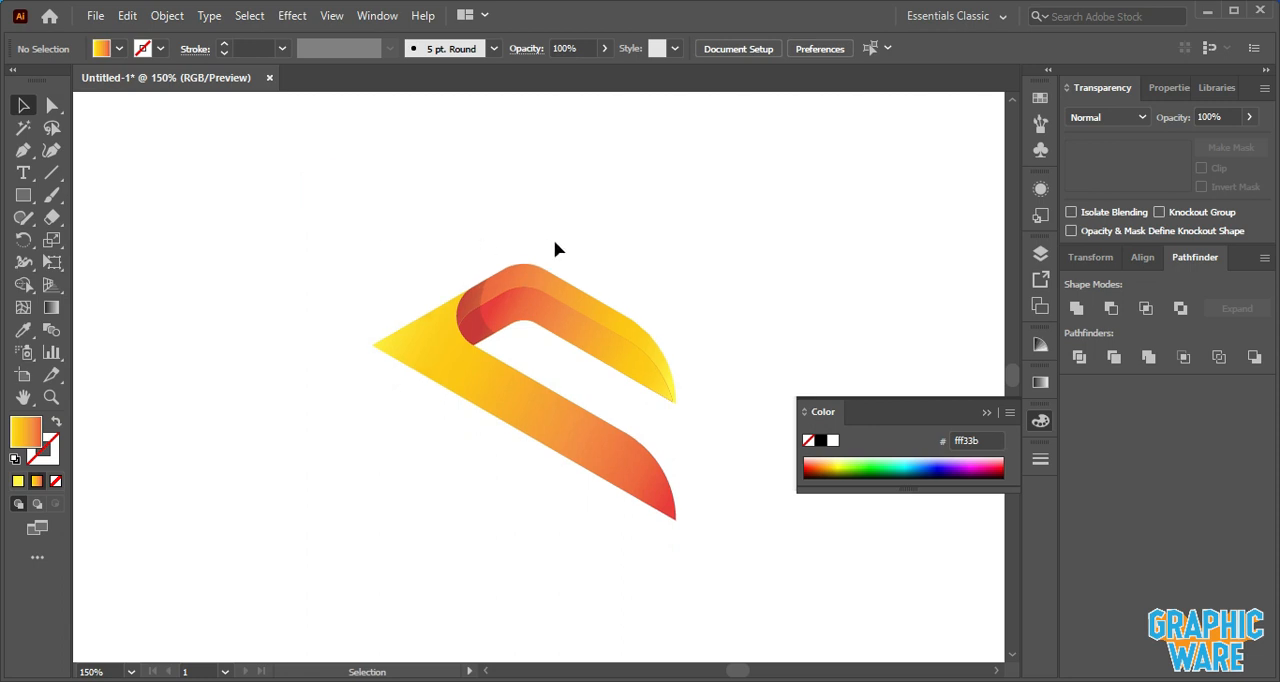
scroll(620, 270, "down", 1)
left_click(480, 308)
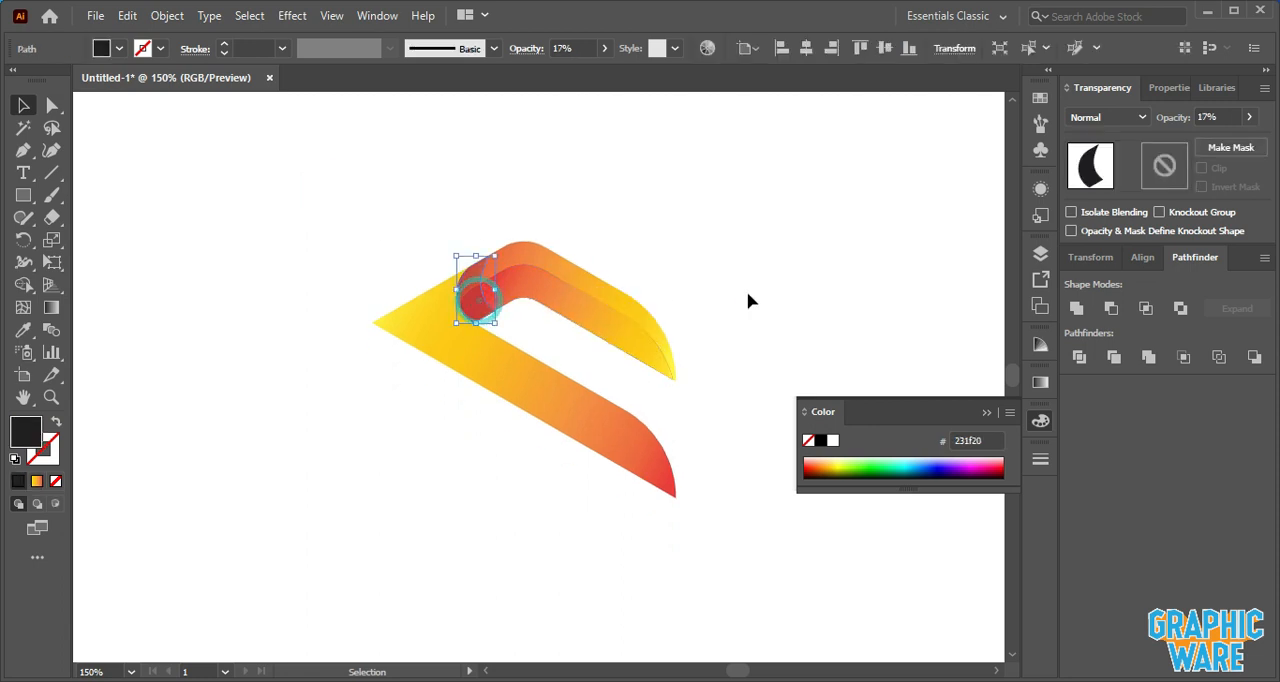
left_click(1220, 118)
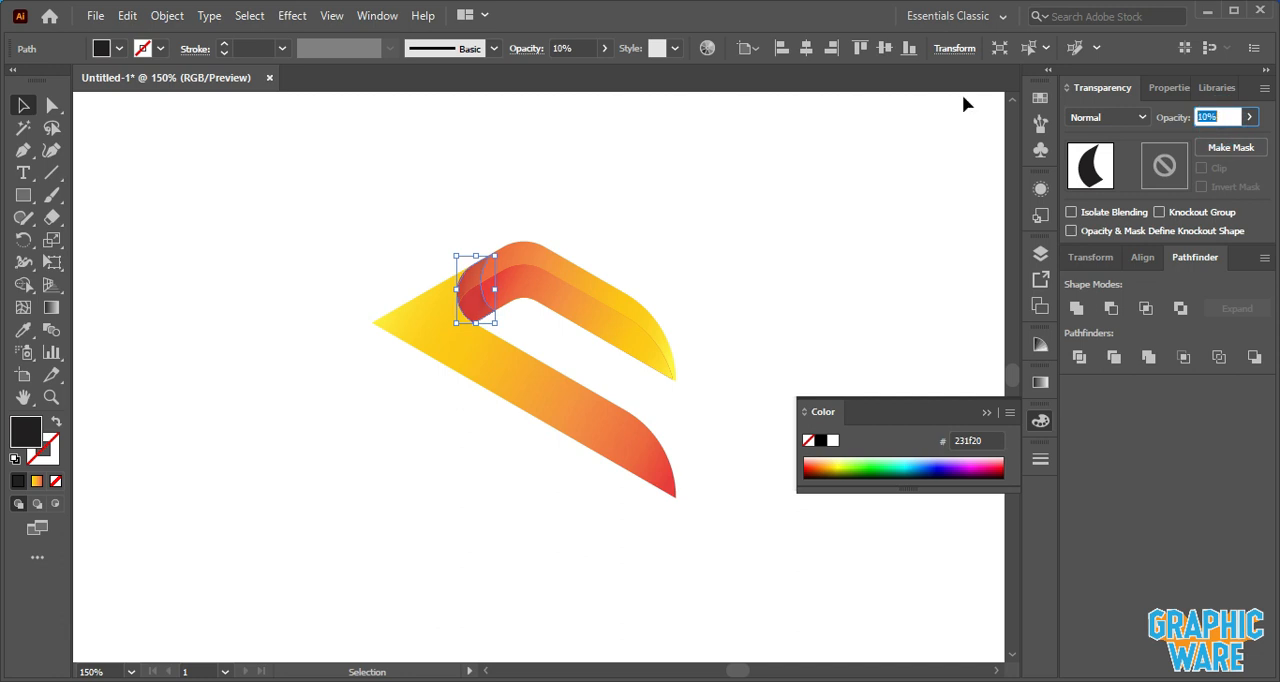
- Select all parts of the logo mark and group them together
left_click(764, 181)
scroll(764, 190, "down", 1)
left_click_drag(297, 153, 688, 533)
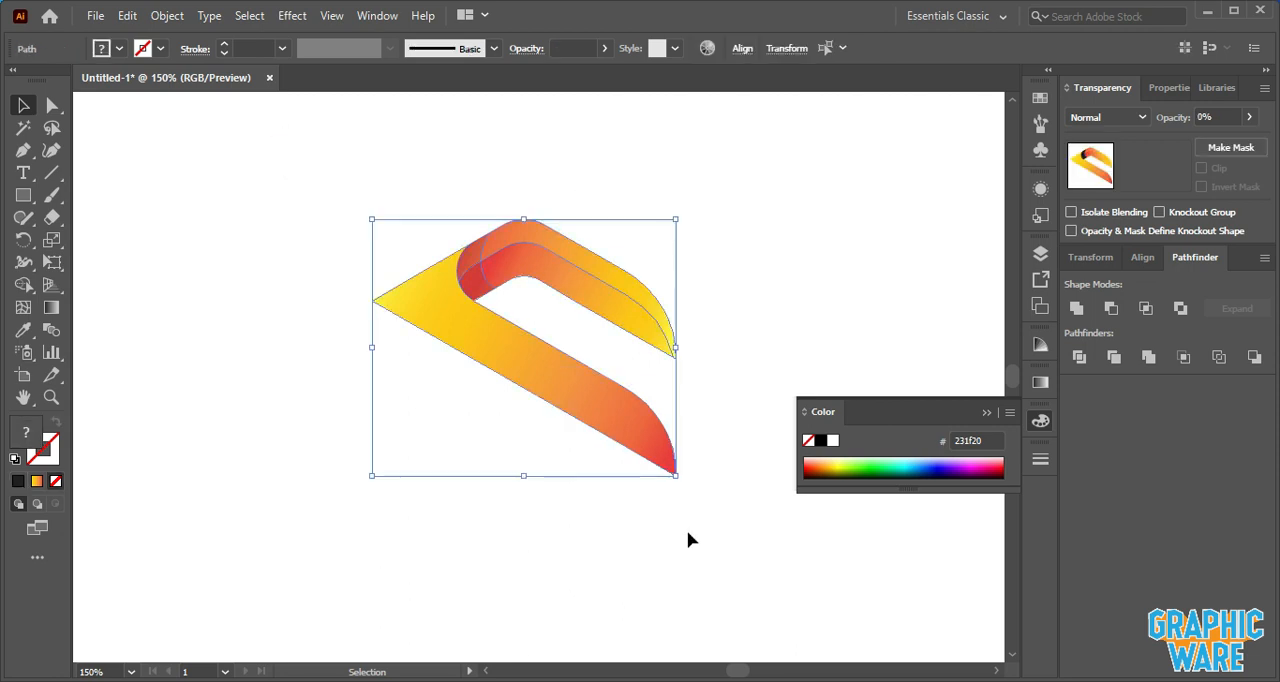
key("ctrl+g")
- Try rotating the grouped logo 180 degrees and undo it
left_click_drag(690, 216, 408, 471)
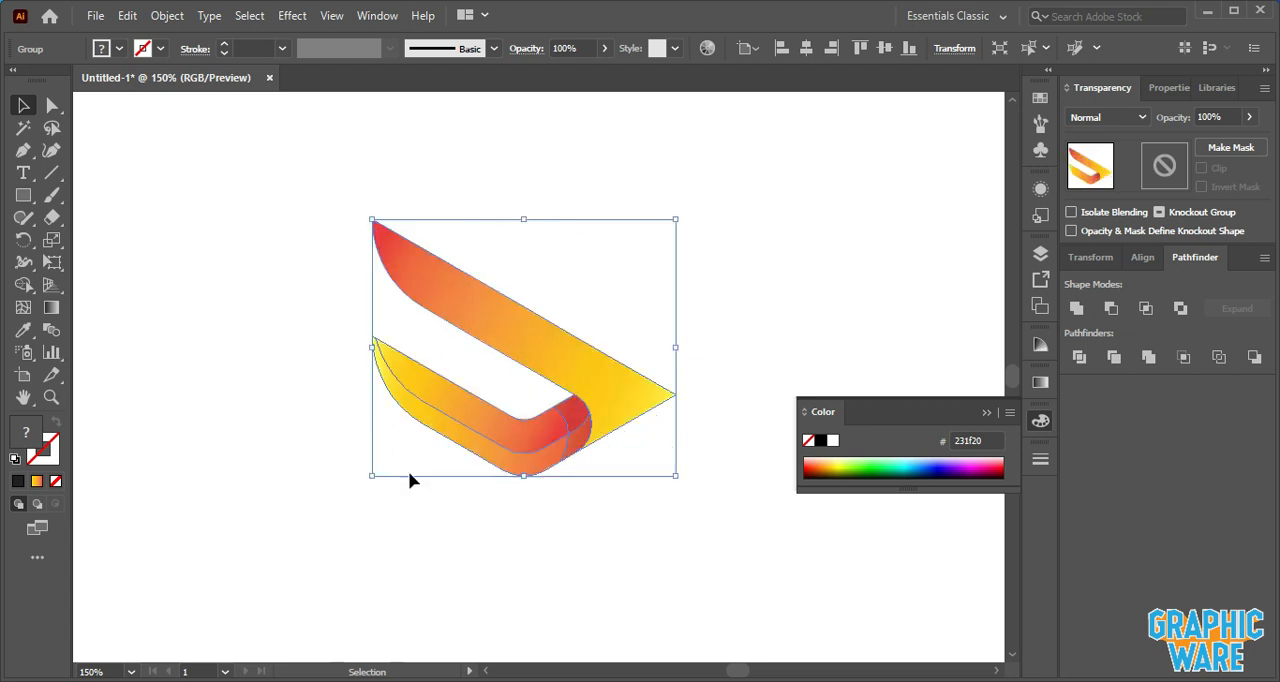
key("ctrl+z")
- Copy the grouped logo, paste the copy in front and rotate the copy 180 degrees
left_click(127, 16)
left_click(157, 106)
left_click(127, 16)
left_click(183, 195)
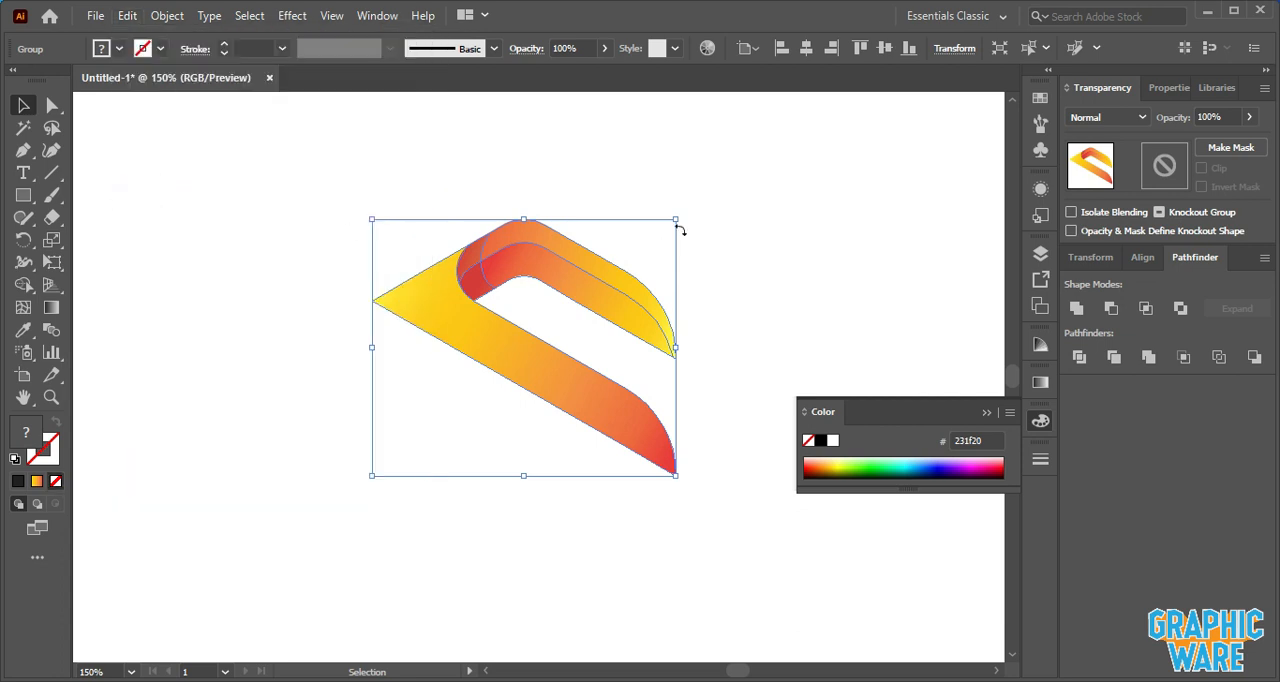
left_click_drag(675, 208, 420, 440)
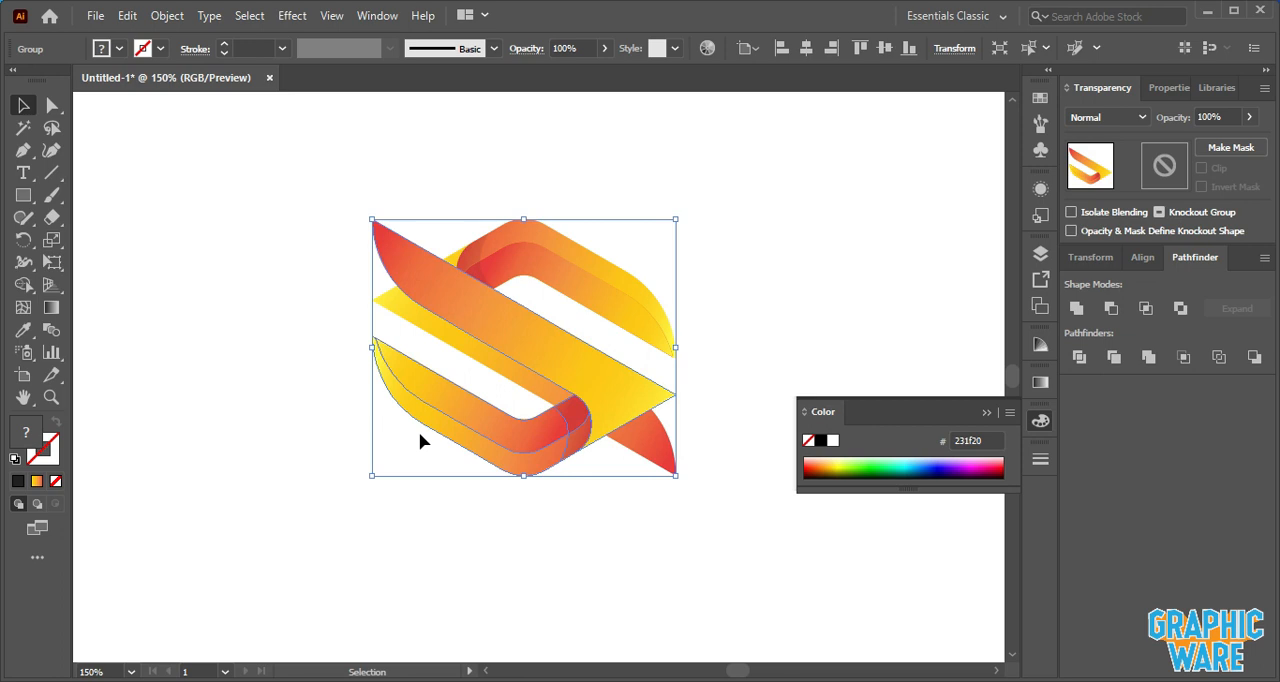
- Nudge the rotated copy downward six large increments so the two halves form an S
key("shift+Down")
key("shift+Down")
key("shift+Down")
key("shift+Down")
key("shift+Down")
key("shift+Down")
key("shift+Down")
key("shift+Down")
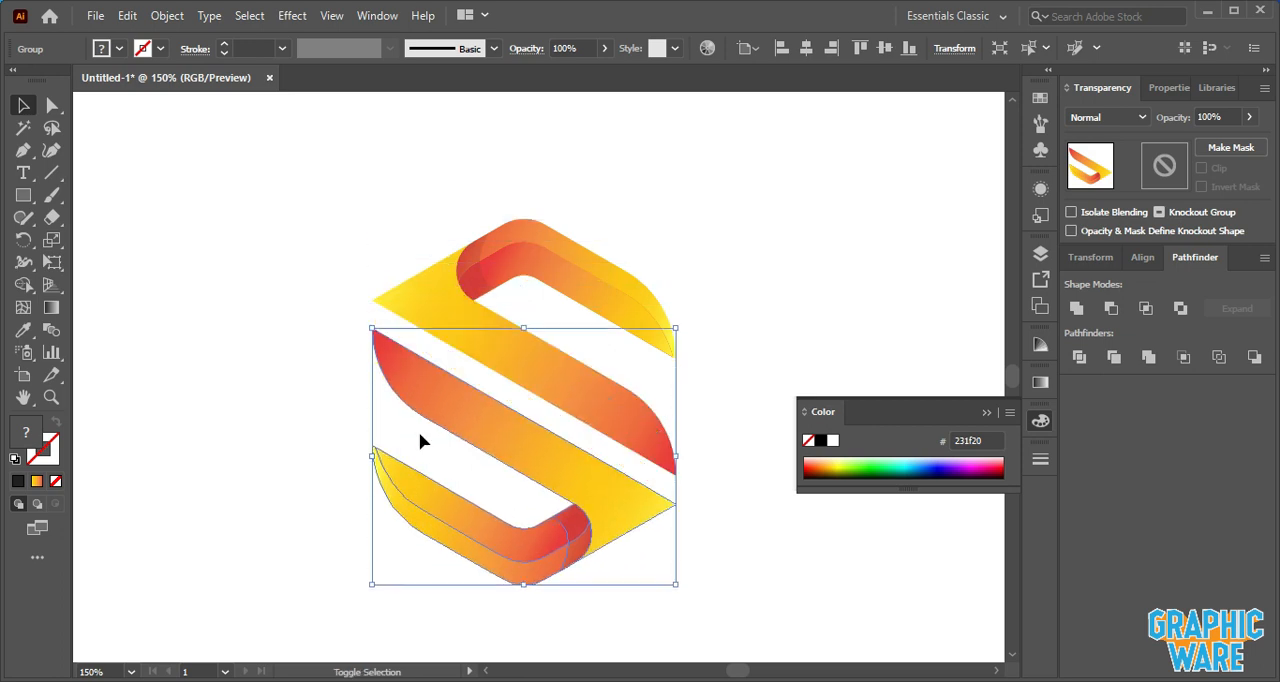
left_click(767, 265)
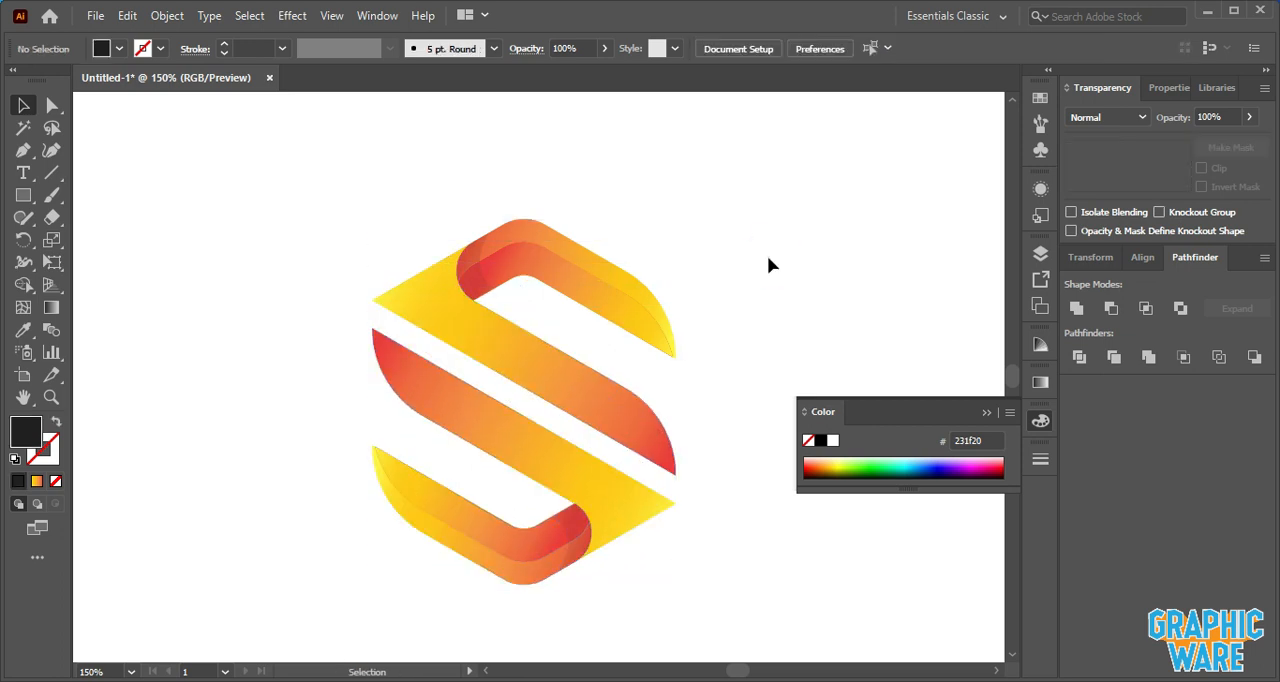
- Apply the blue gradient swatch's fill to the lower S half with the Eyedropper
scroll(704, 290, "down", 1)
left_click_drag(704, 290, 615, 335)
scroll(671, 326, "down", 1)
scroll(698, 335, "down", 1)
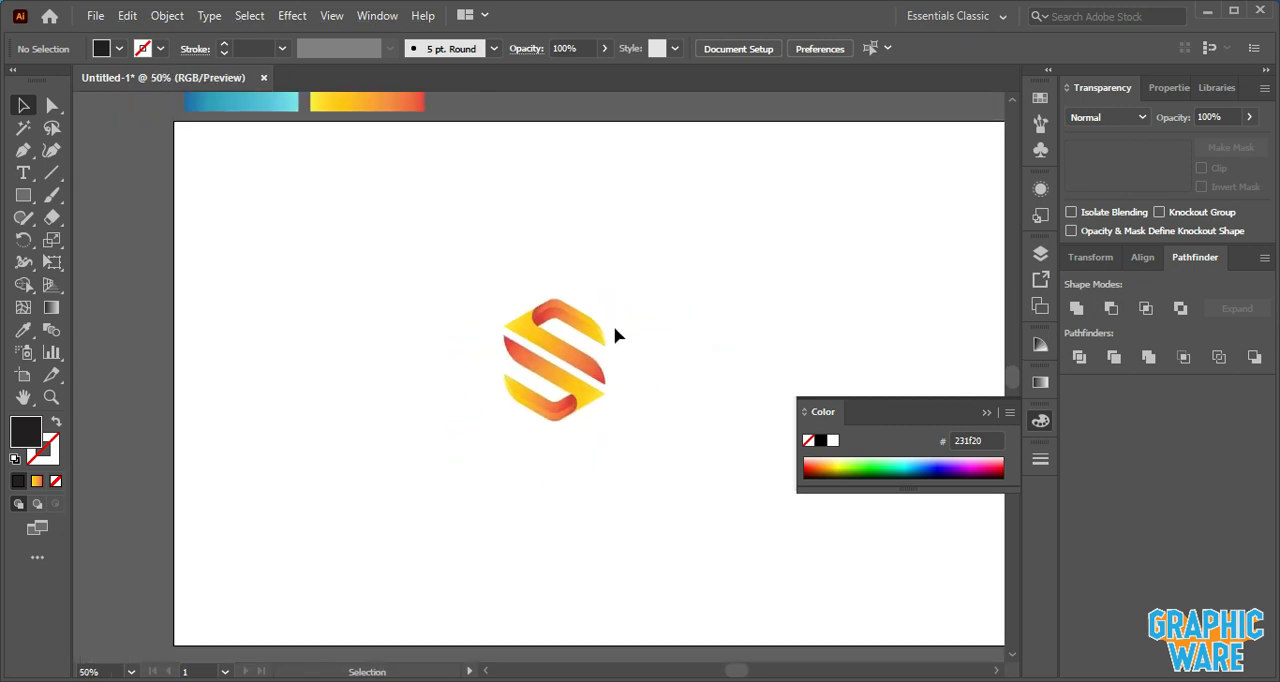
scroll(585, 425, "up", 2)
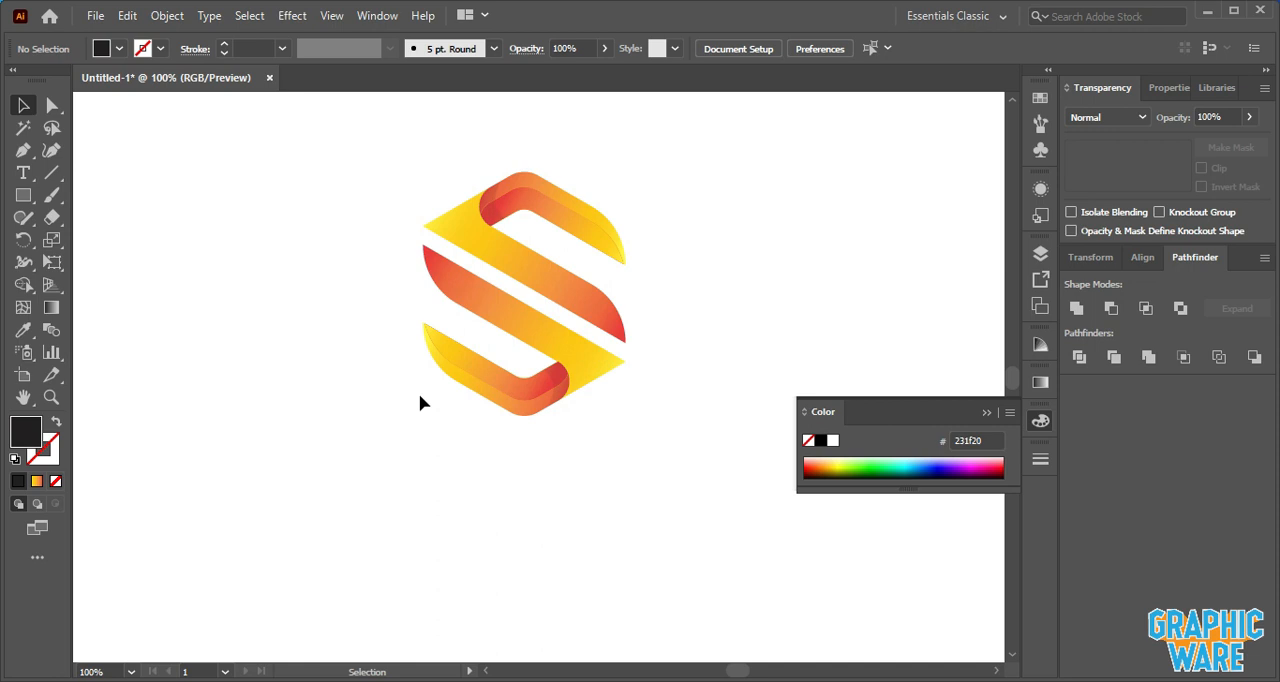
left_click(472, 283)
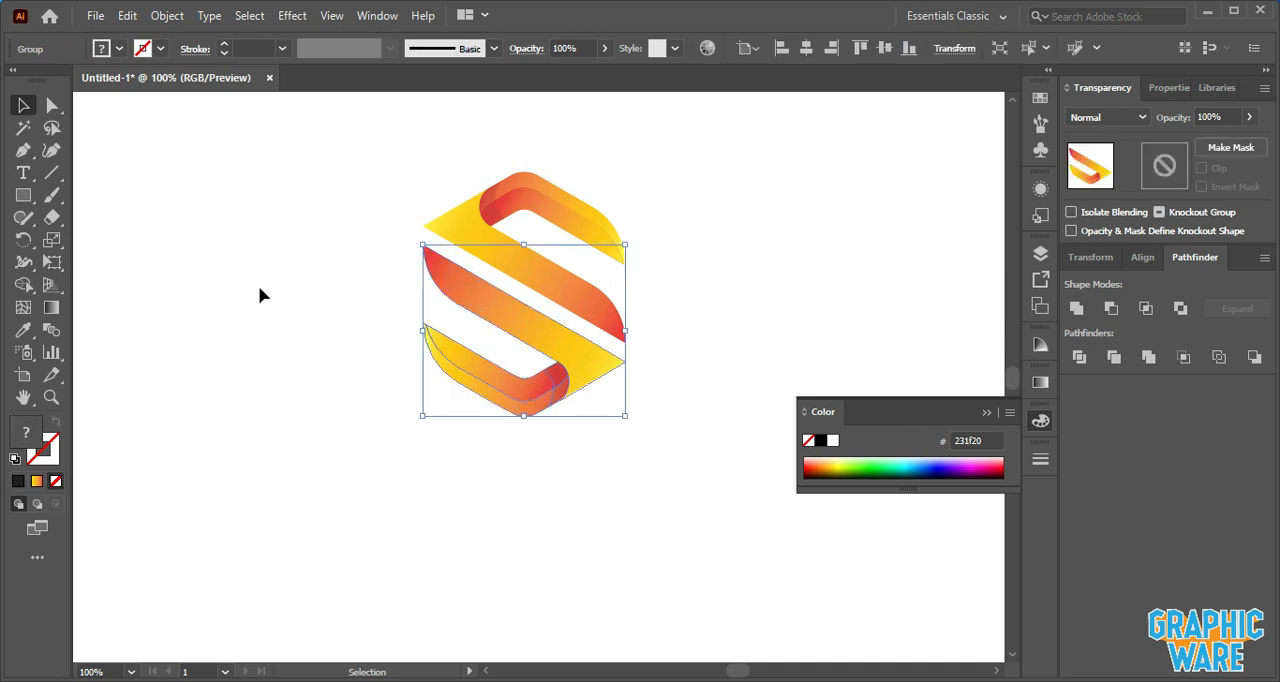
left_click(23, 329)
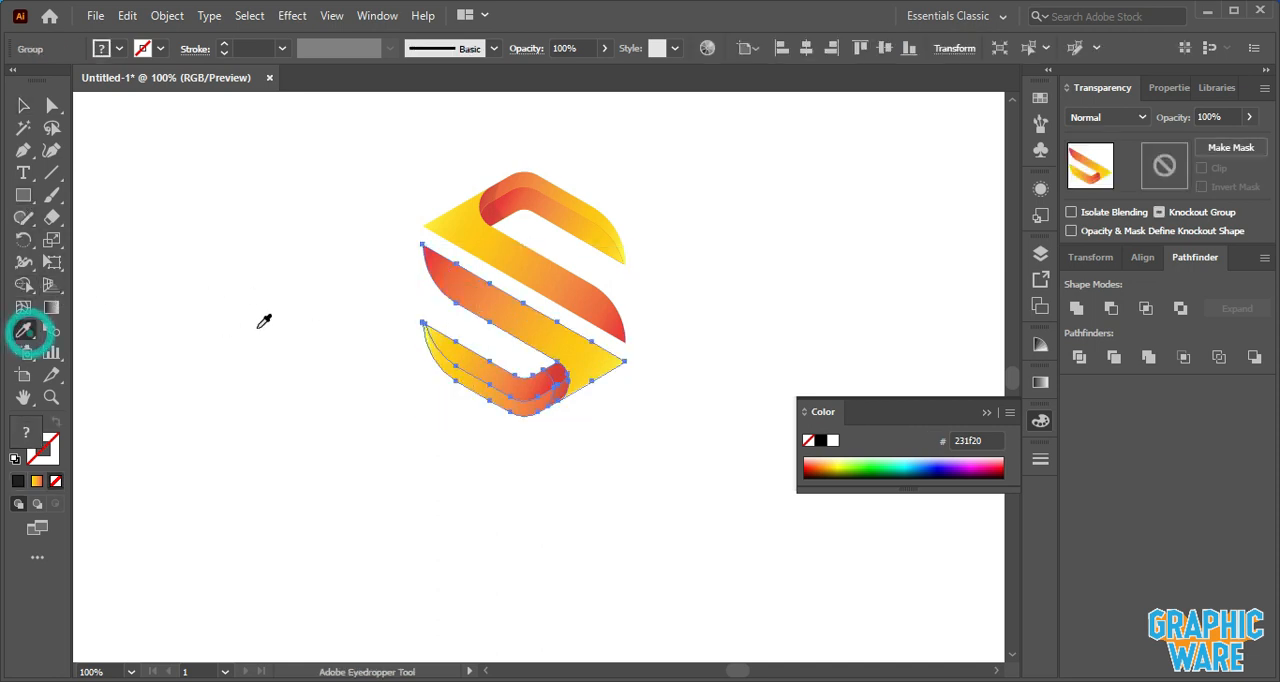
scroll(264, 322, "up", 4)
scroll(266, 322, "down", 2)
left_click(107, 181)
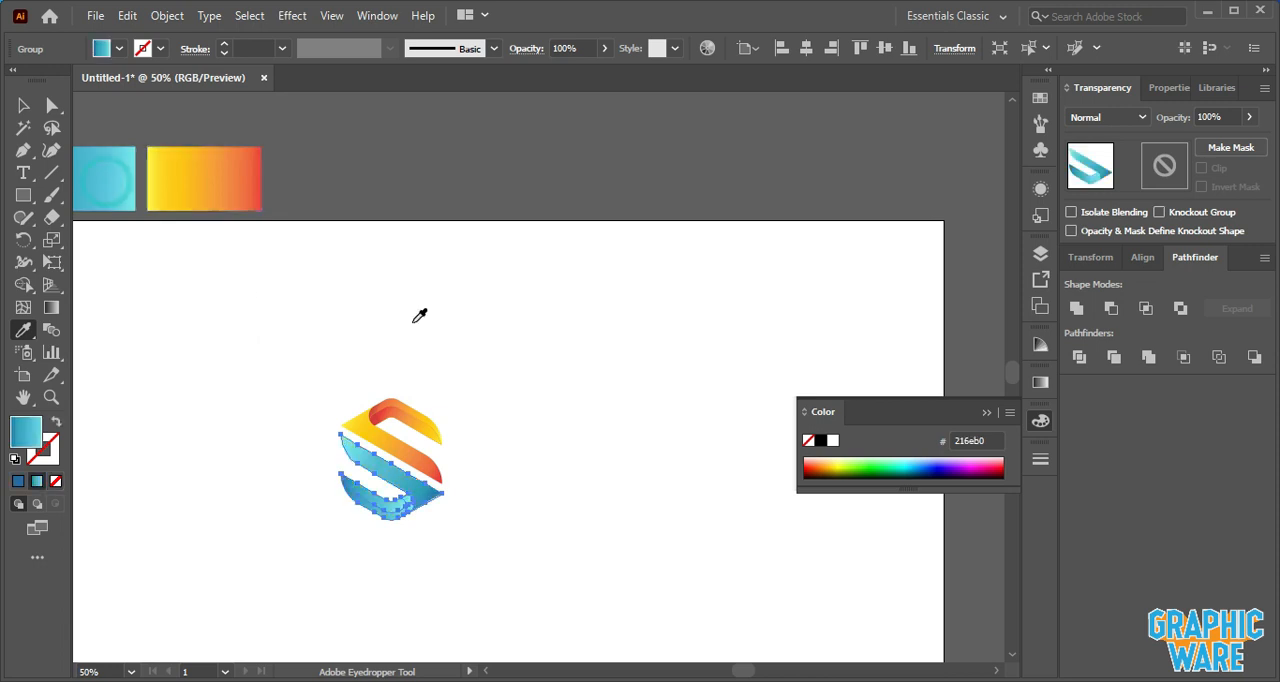
- Select the lower S half and ungroup it
scroll(420, 316, "down", 1)
left_click(23, 108)
left_click(360, 365)
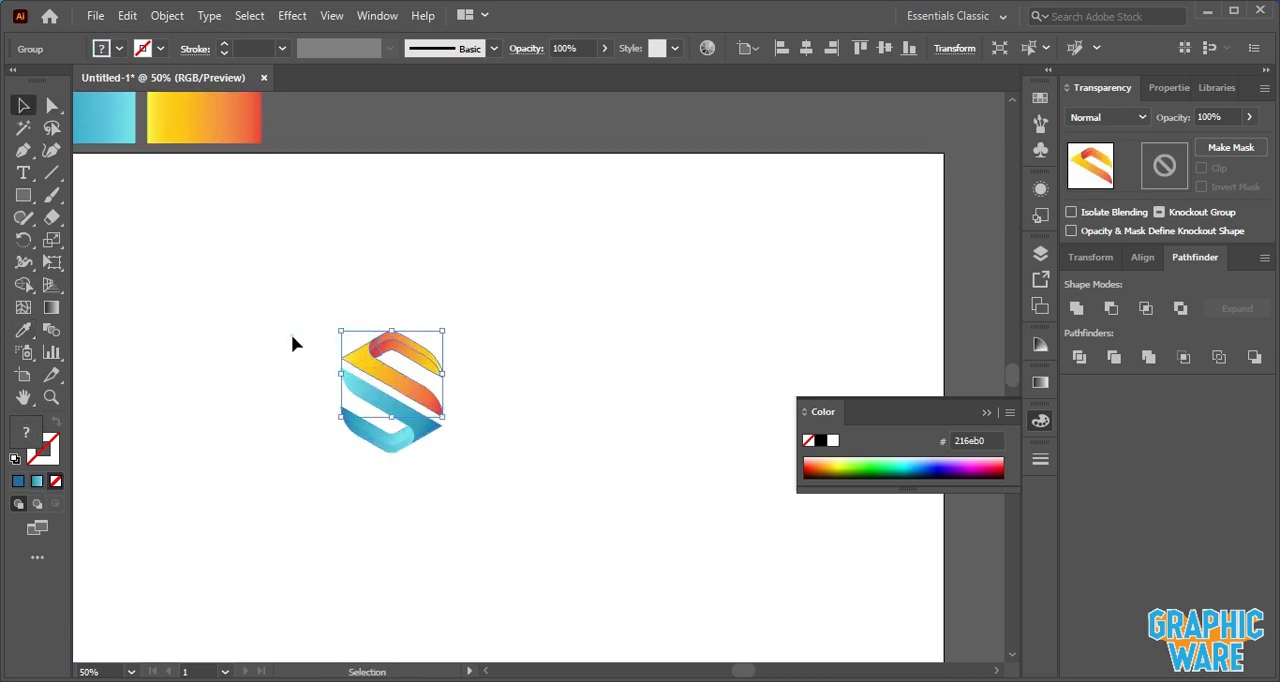
left_click(291, 334)
scroll(419, 454, "up", 3)
left_click(398, 433)
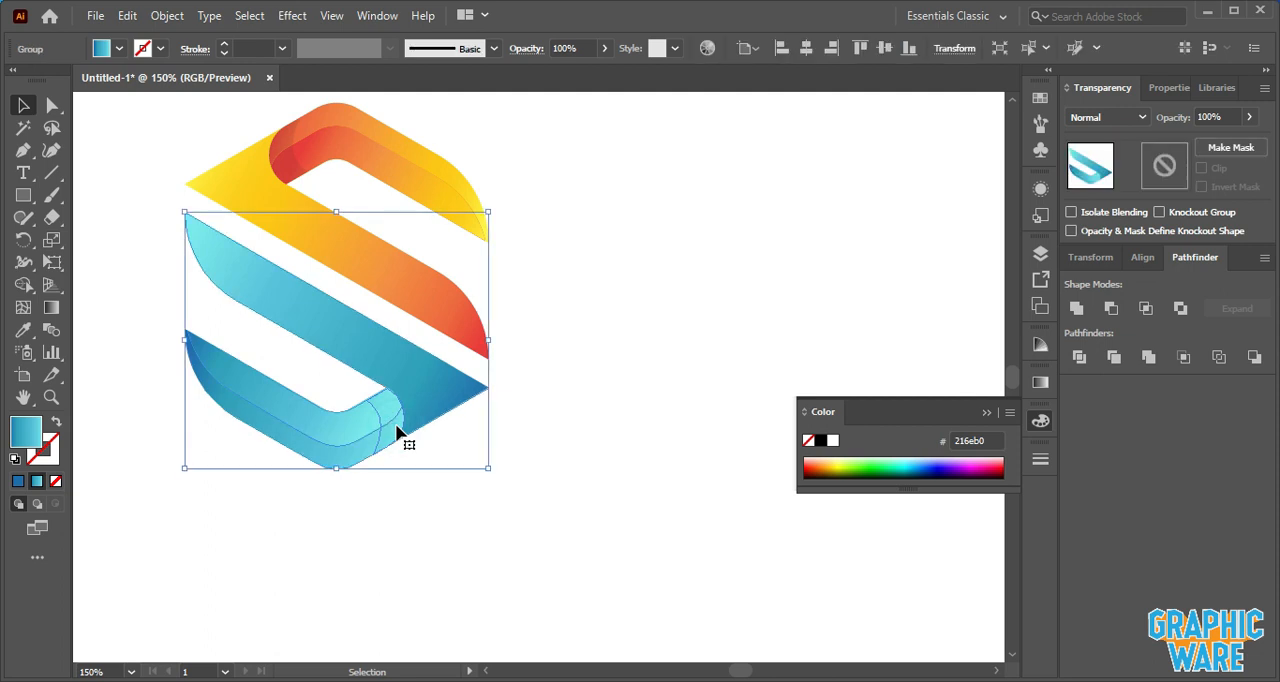
left_click(418, 461)
right_click(398, 440)
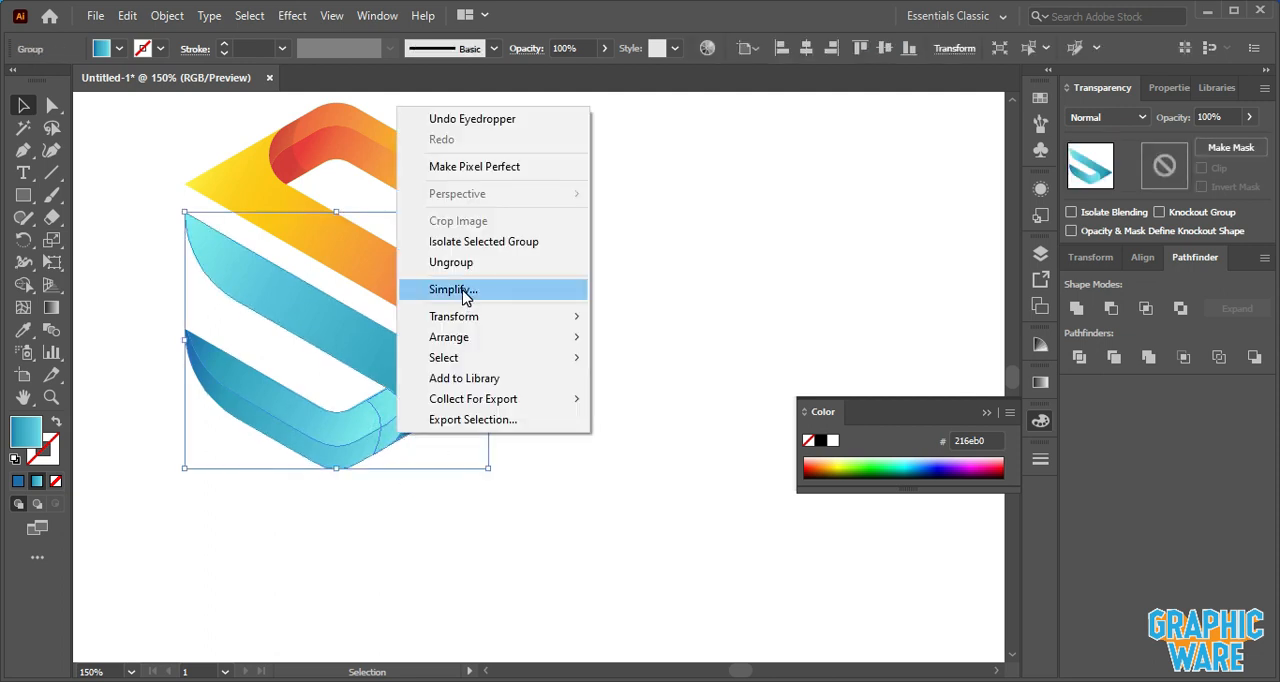
left_click(470, 262)
- Refill the lower half's shading crescent with black
left_click(600, 306)
left_click(393, 428)
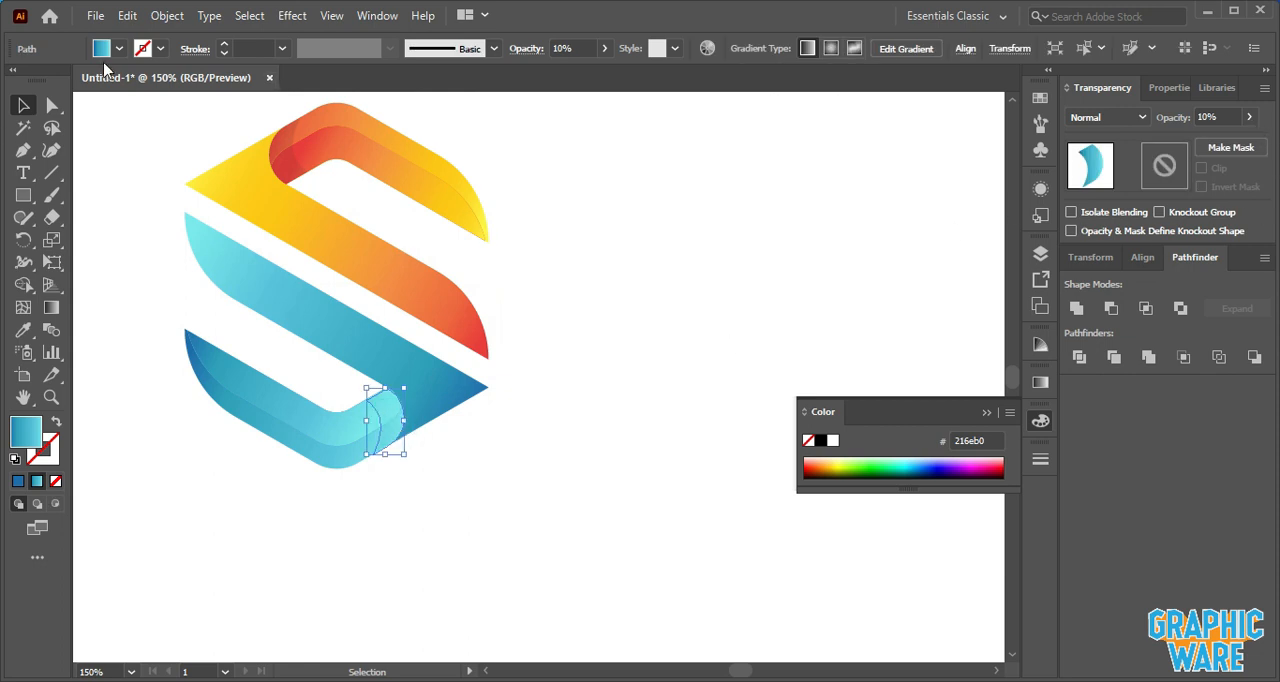
left_click(113, 50)
left_click(50, 81)
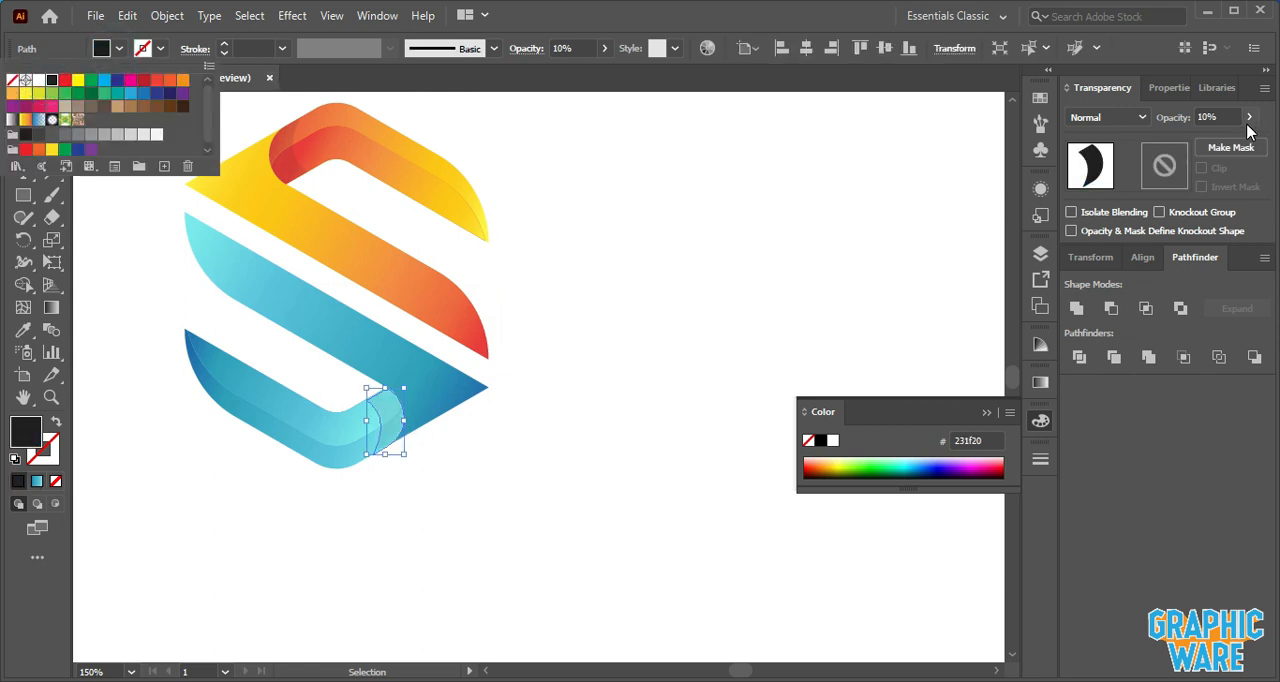
left_click(590, 274)
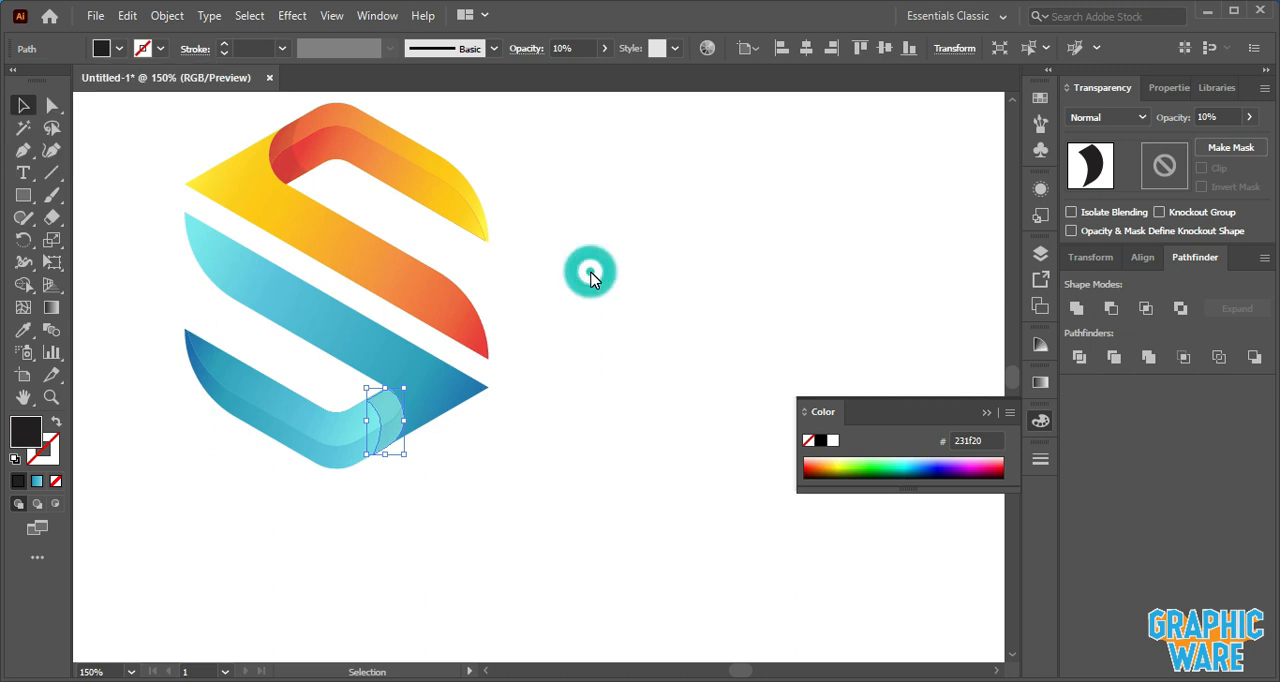
- Drag the bottom arm's gradient from its right end up to its left tip
left_click(289, 400)
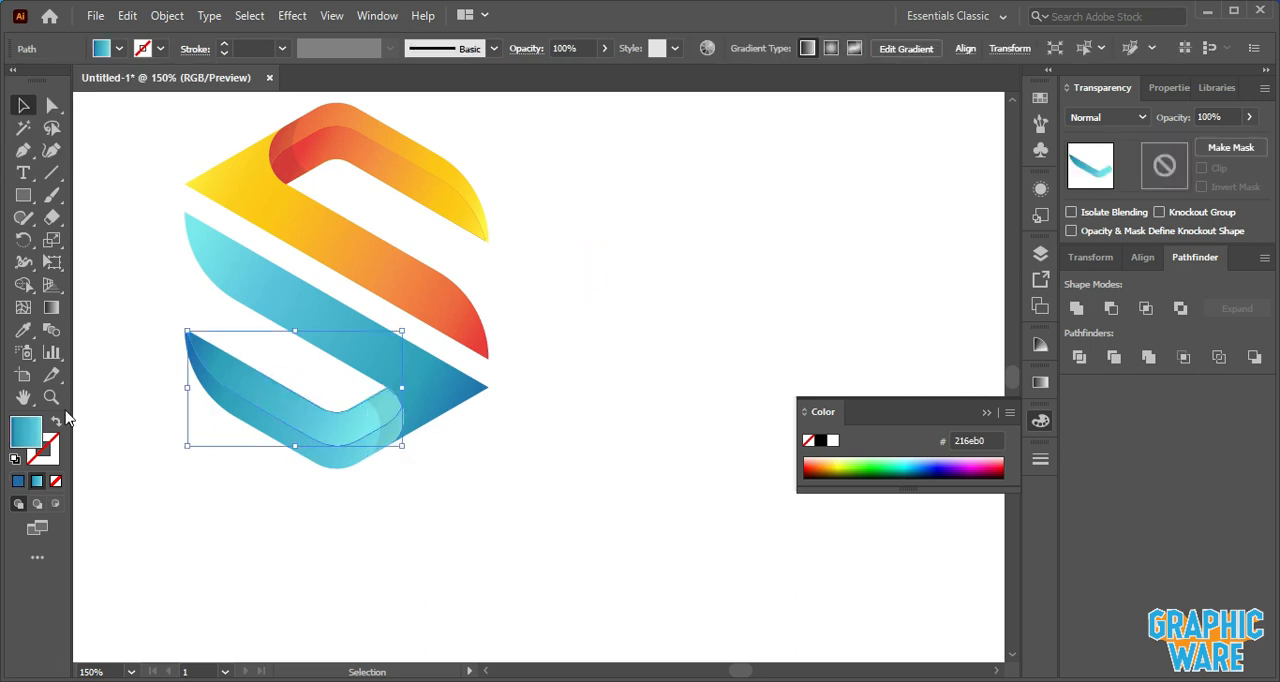
left_click(51, 307)
left_click_drag(358, 436, 190, 340)
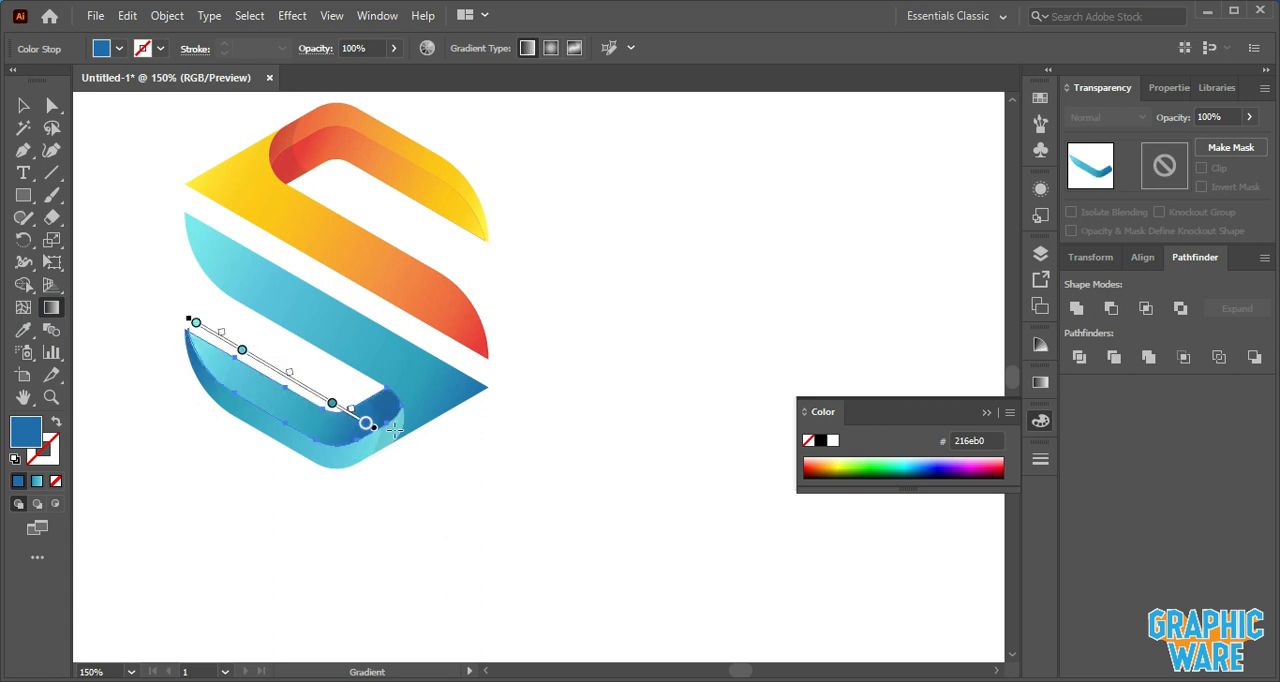
left_click(23, 105)
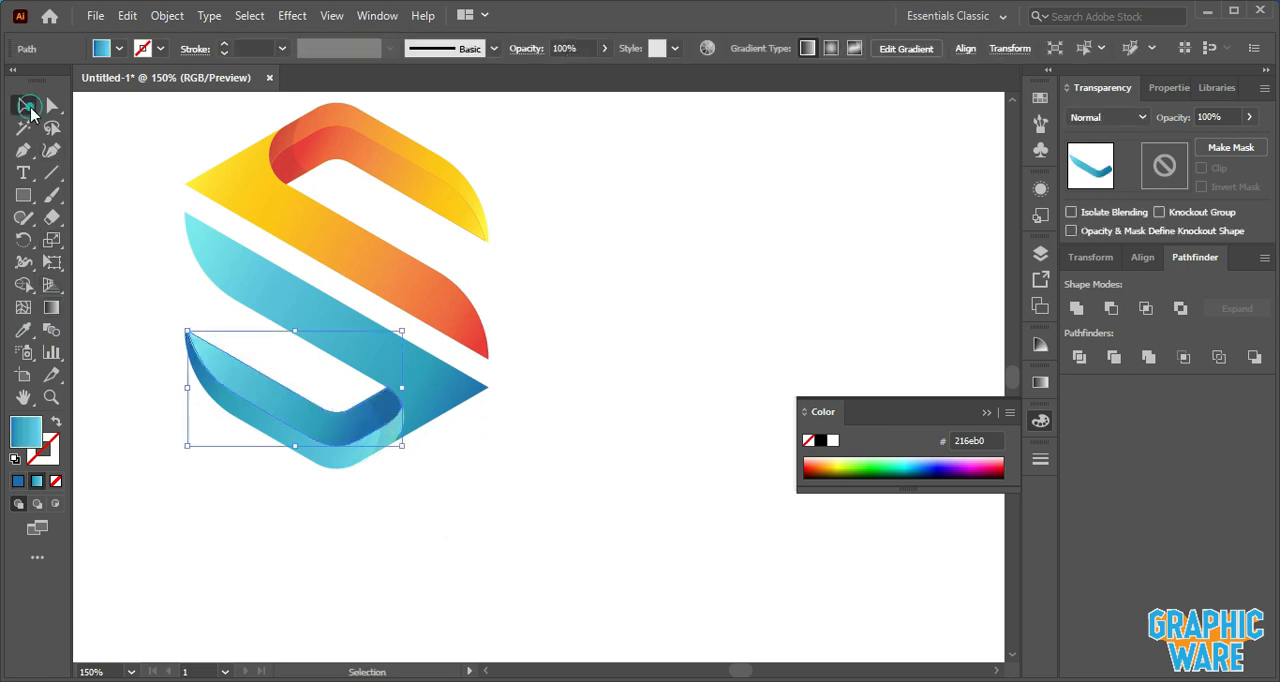
- Redraw the bottom arm's gradient from its left tip down to its right end
left_click(52, 308)
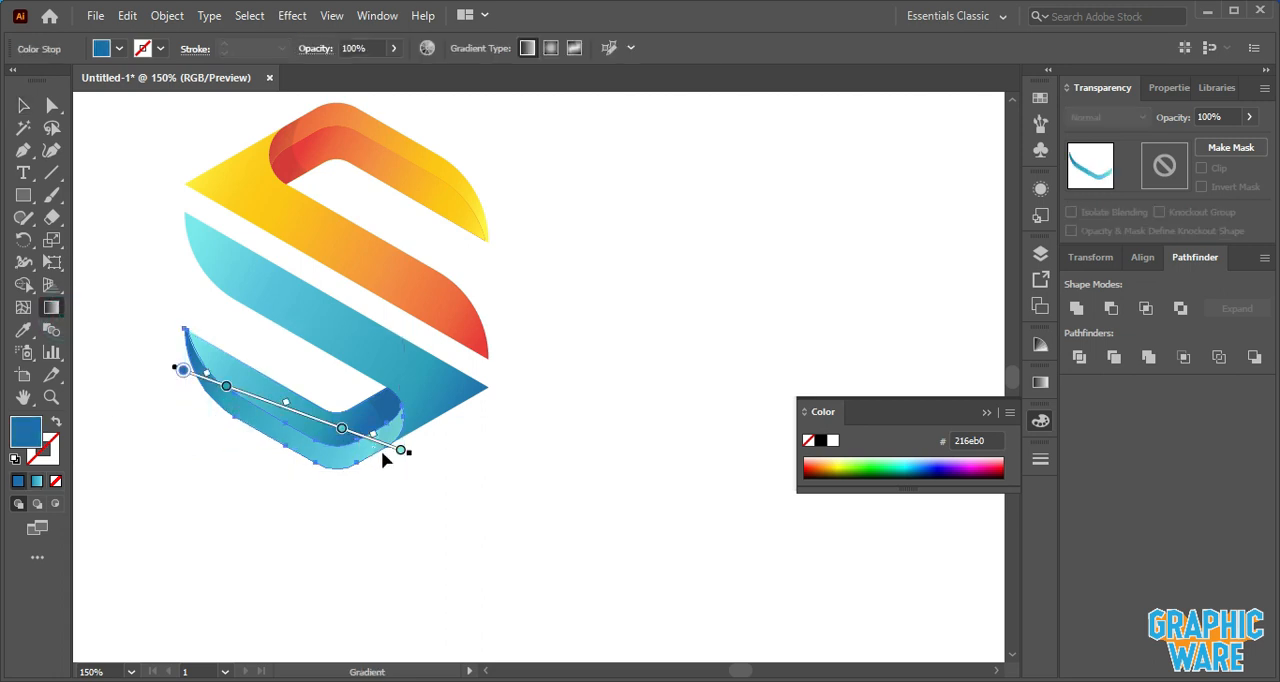
left_click_drag(188, 333, 385, 453)
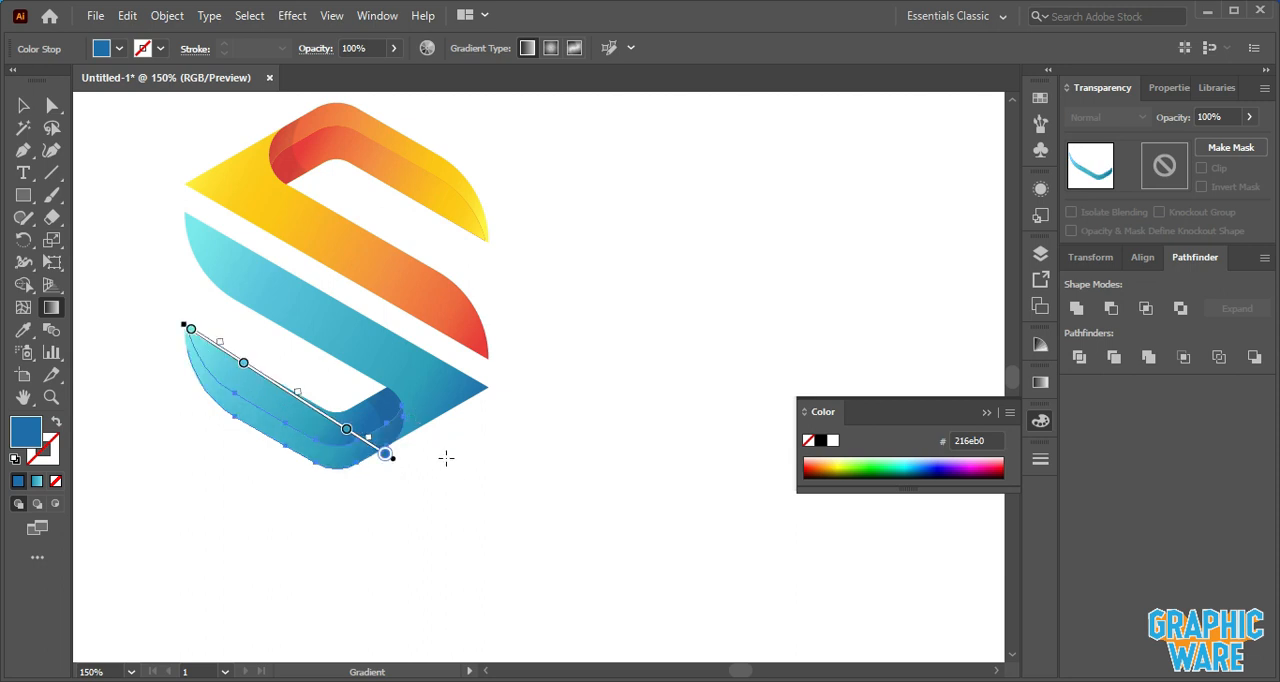
left_click(23, 105)
left_click(120, 186)
- Draw the middle blue arm's gradient from its upper left end down to its right tip
left_click(322, 357)
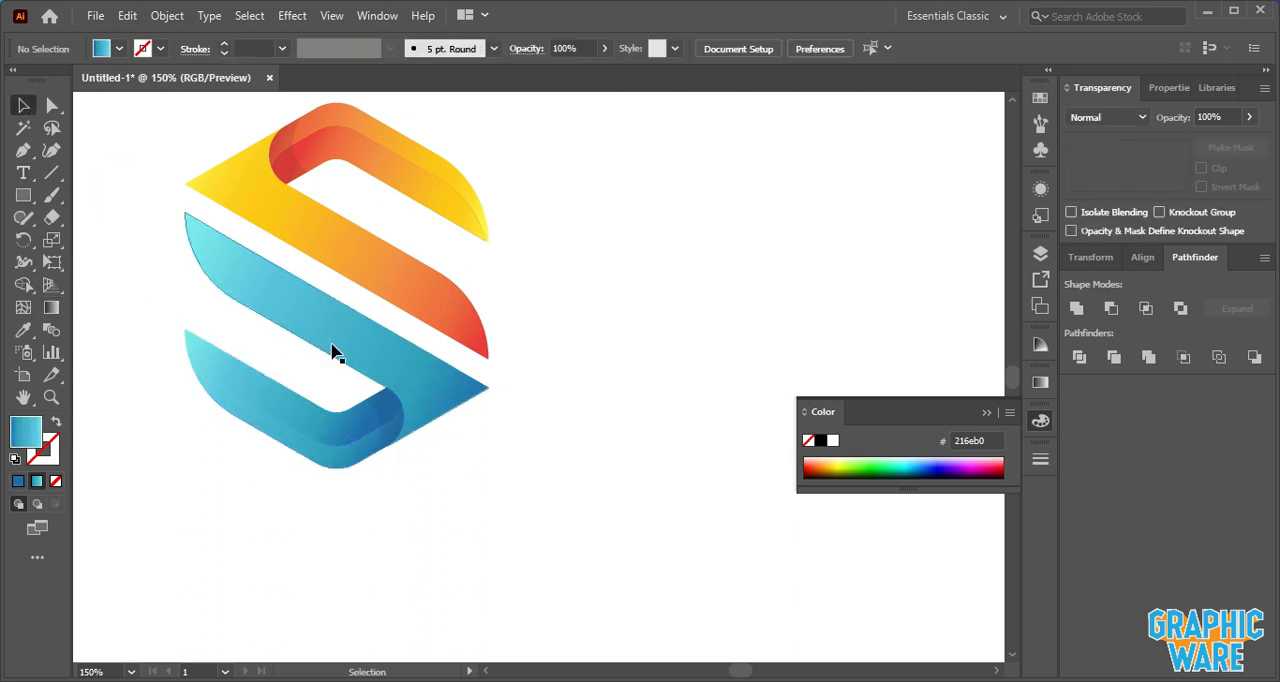
left_click(51, 307)
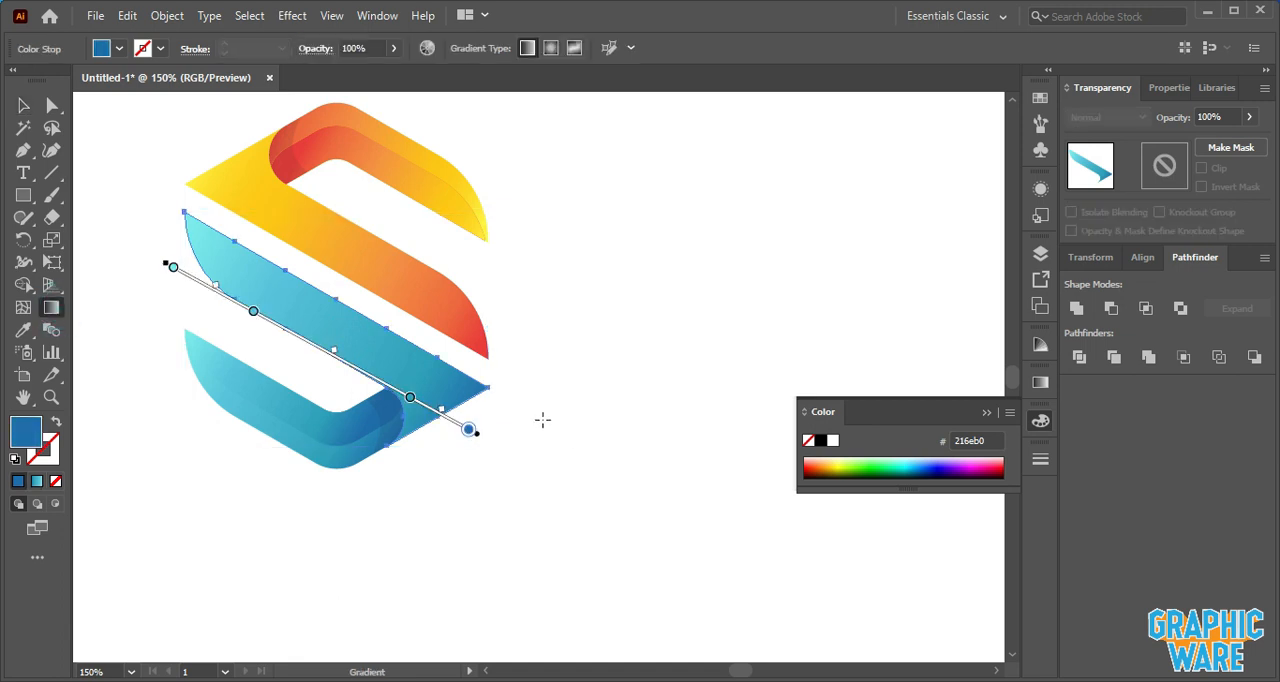
left_click_drag(488, 399, 154, 230)
left_click(189, 219)
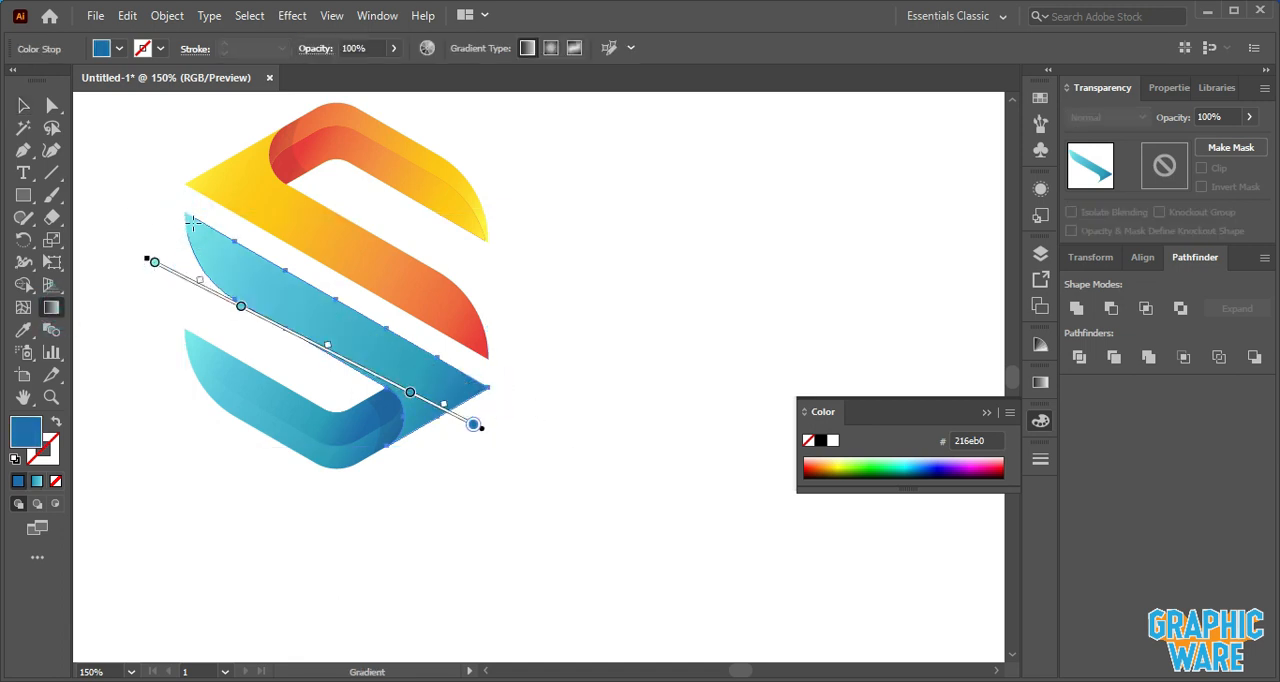
mouse_move(185, 221)
left_mouse_down()
mouse_move(457, 366)
mouse_move(472, 391)
left_mouse_up()
left_click(23, 105)
left_click(113, 142)
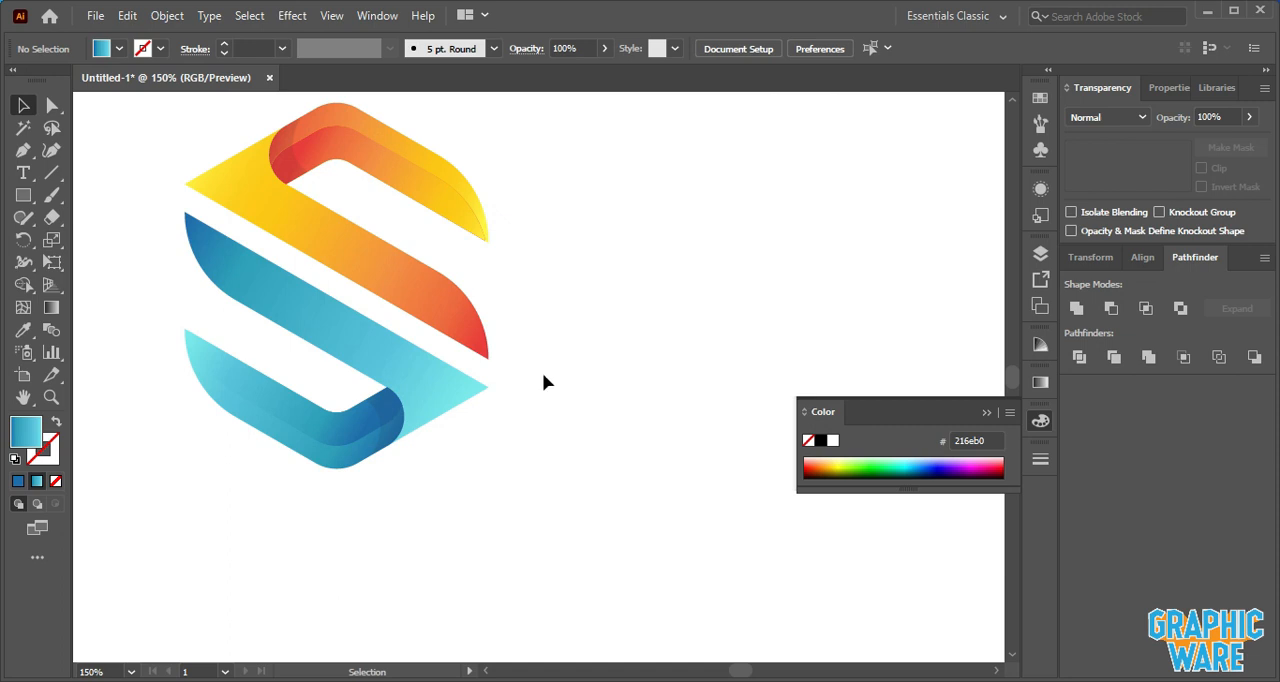
- Select the whole logo, scale it up and center it horizontally and vertically on the artboard
key("ctrl+1")
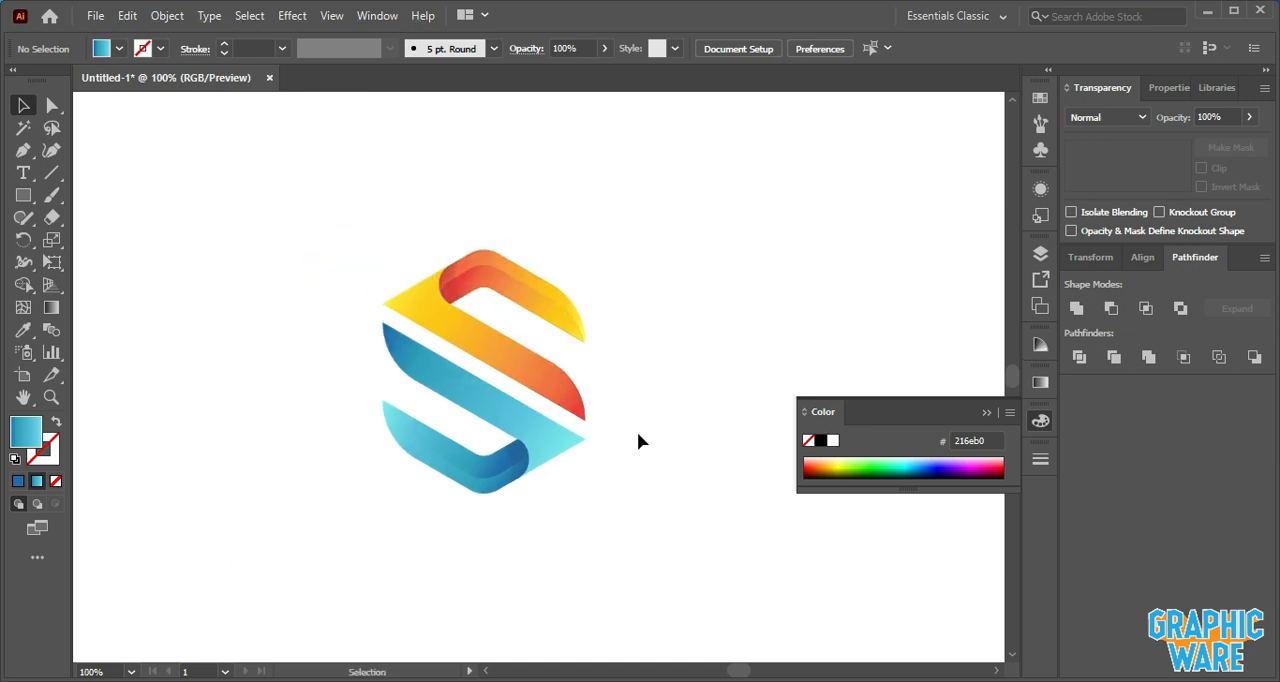
key("ctrl+minus")
key("ctrl+minus")
left_click_drag(455, 306, 662, 528)
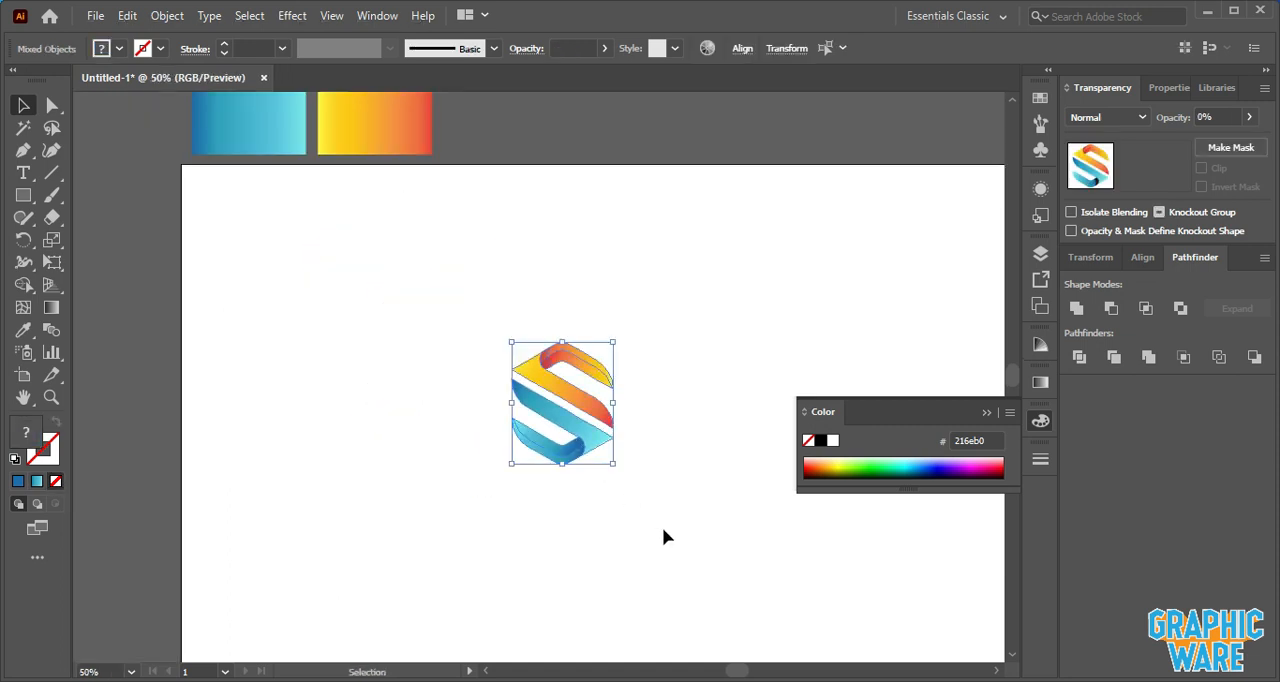
left_click_drag(615, 341, 769, 292)
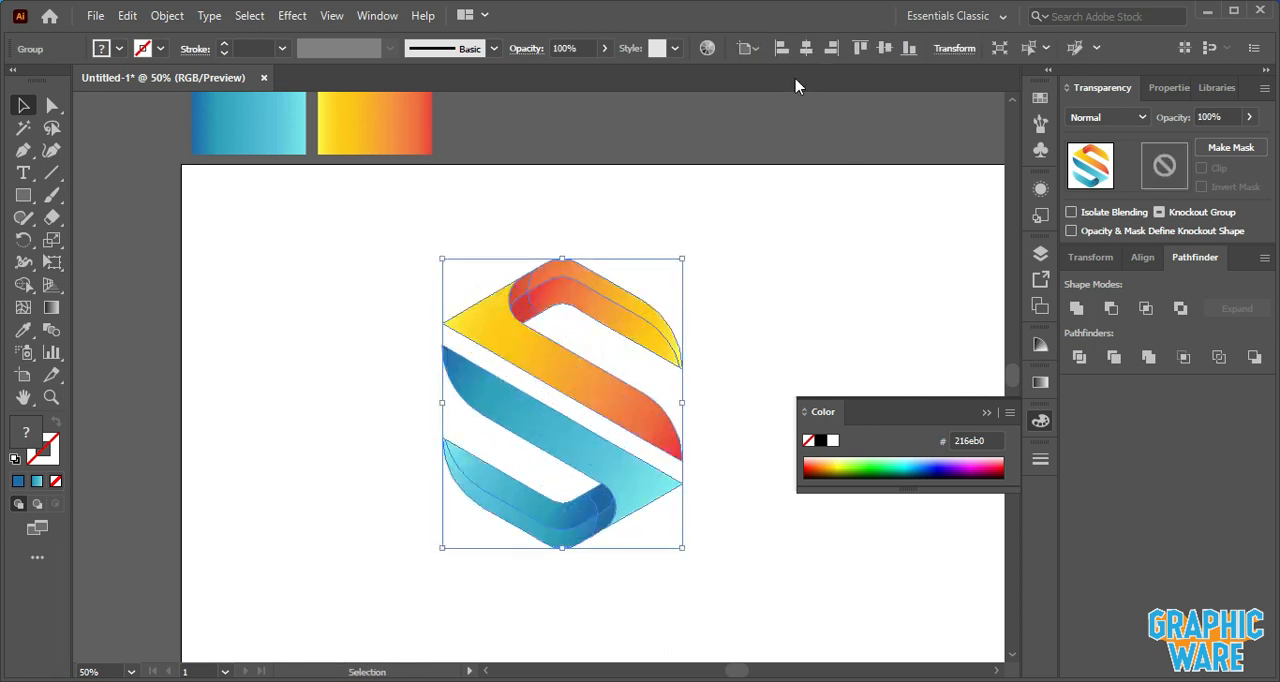
left_click(806, 48)
left_click(884, 48)
left_click(775, 210)
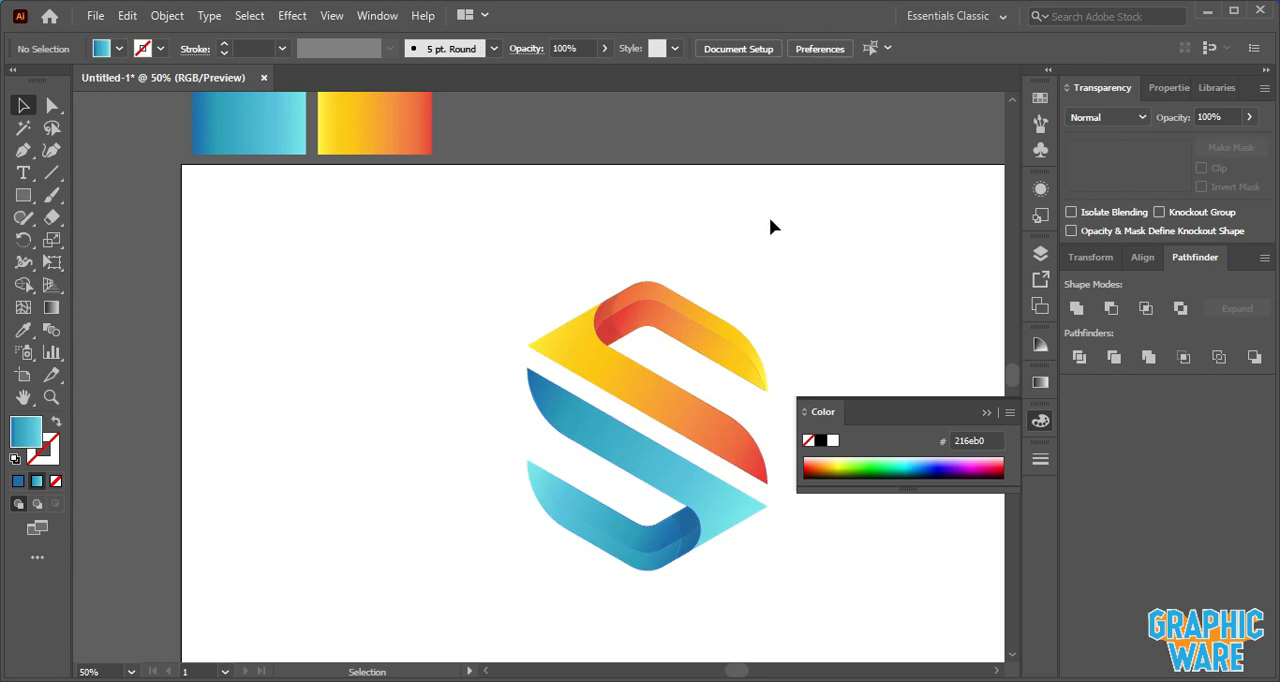
- Duplicate the whole logo and place the copy to its left on the artboard
key("ctrl+minus")
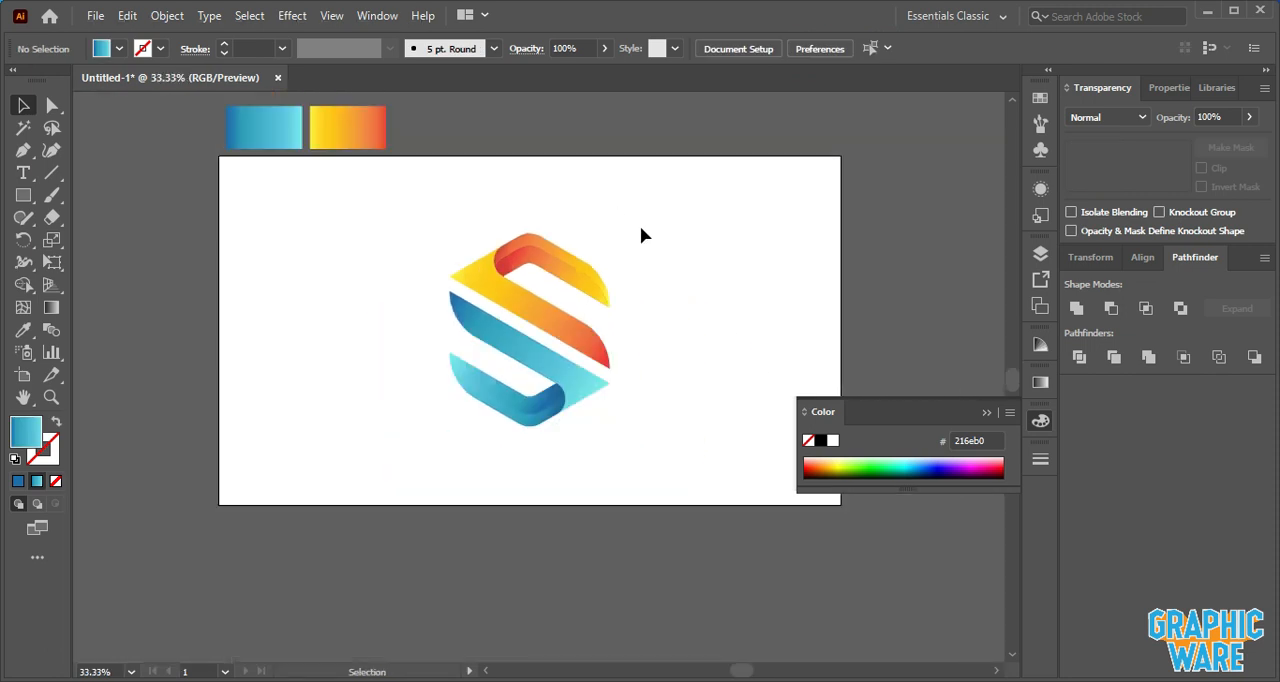
left_click(640, 230)
left_click_drag(427, 230, 592, 449)
left_click_drag(557, 337, 397, 327)
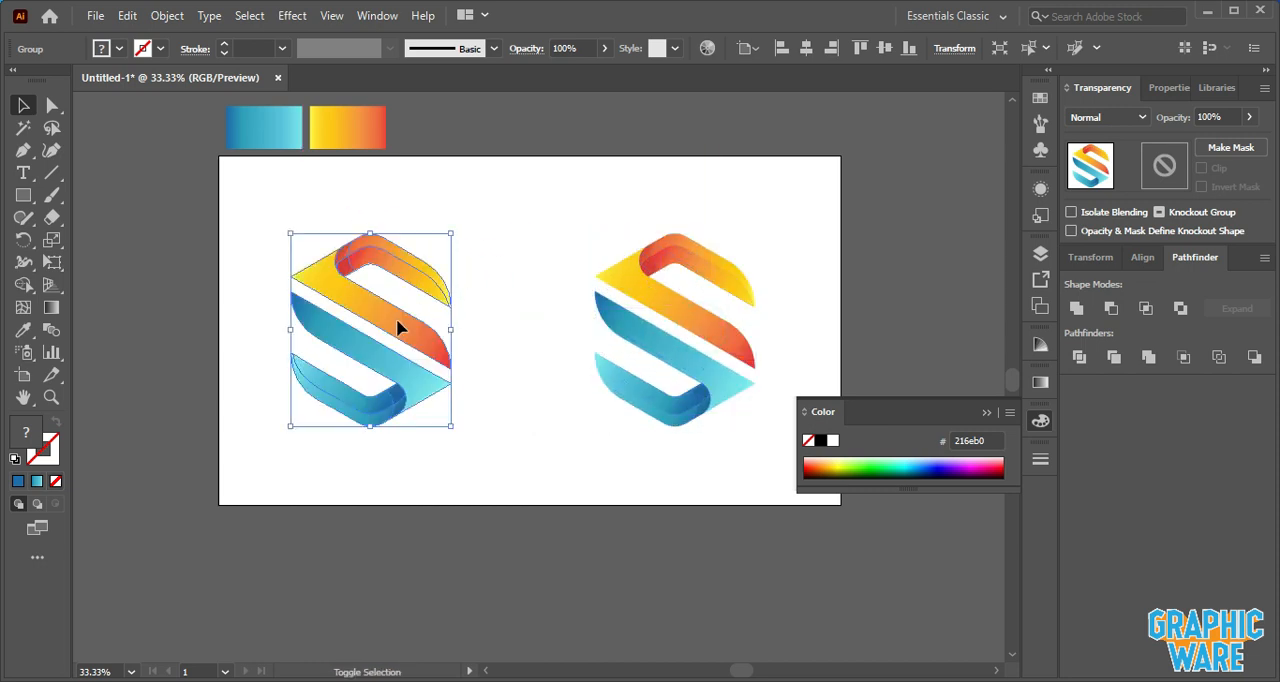
left_click(505, 259)
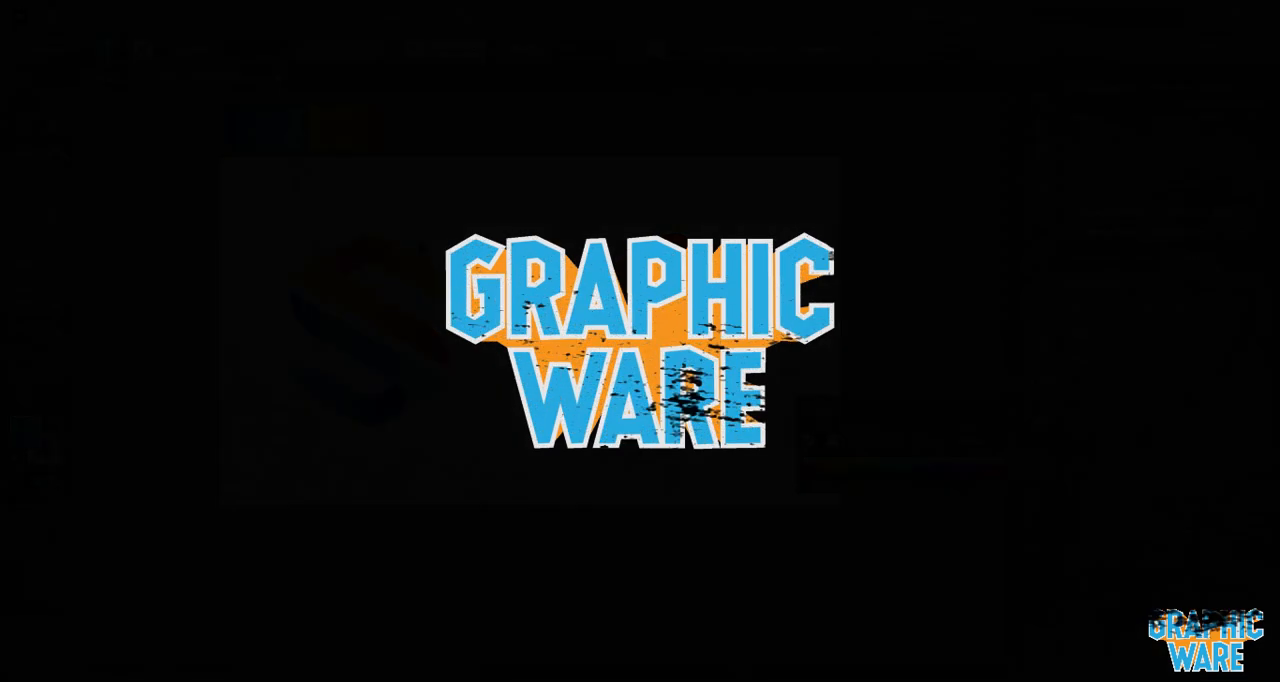